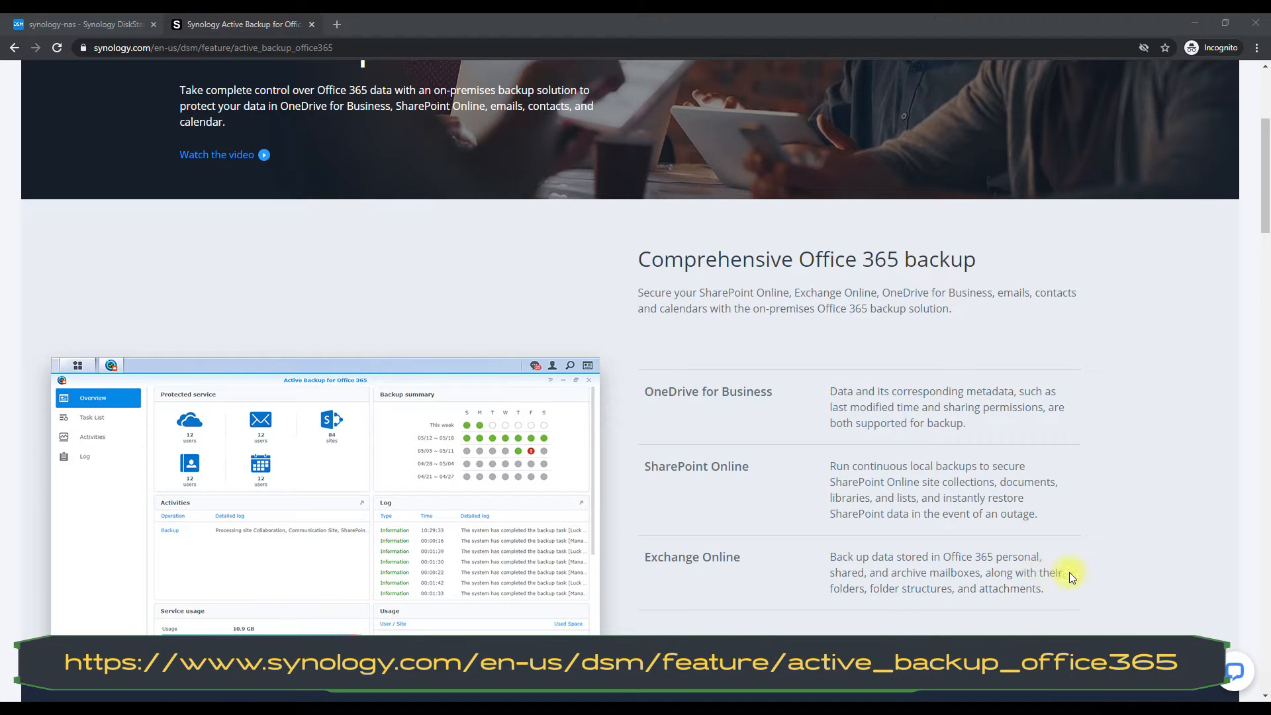
- Review the Active Backup for Office 365 product page, from supported services and licensing through recovery features to the Frequently Asked Questions
scroll(705, 487, "down", 1)
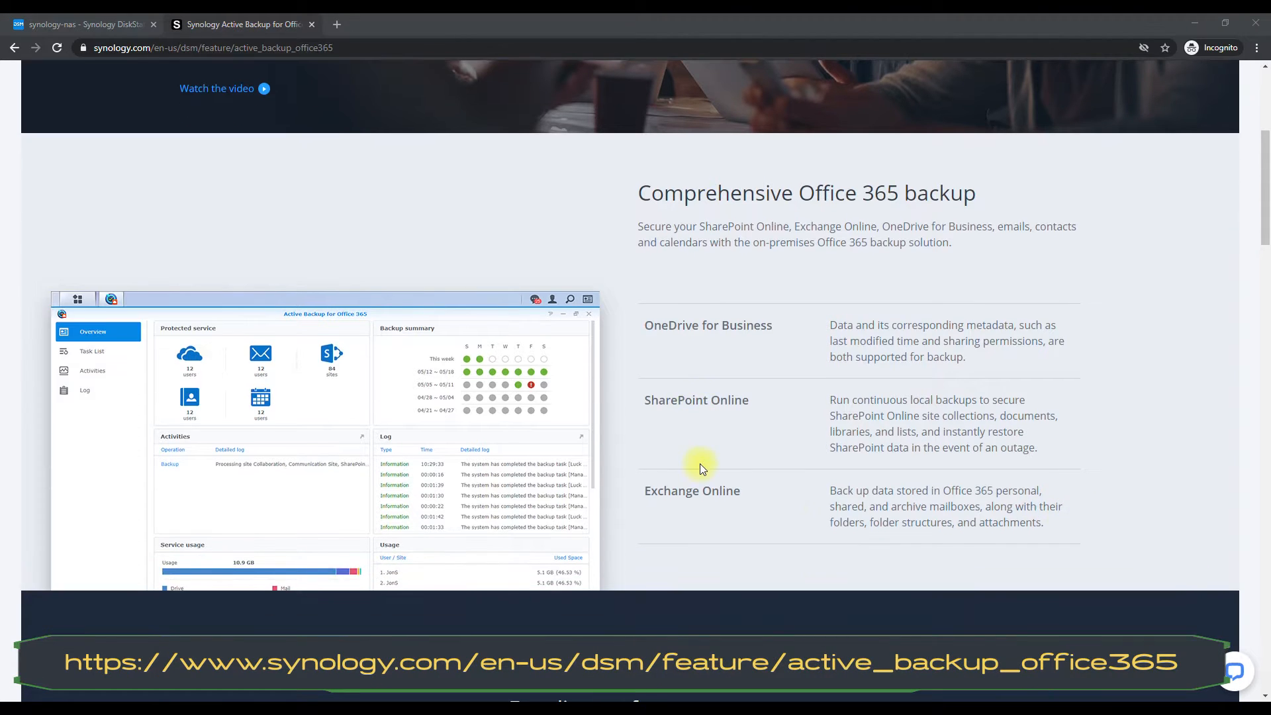
scroll(701, 464, "up", 5)
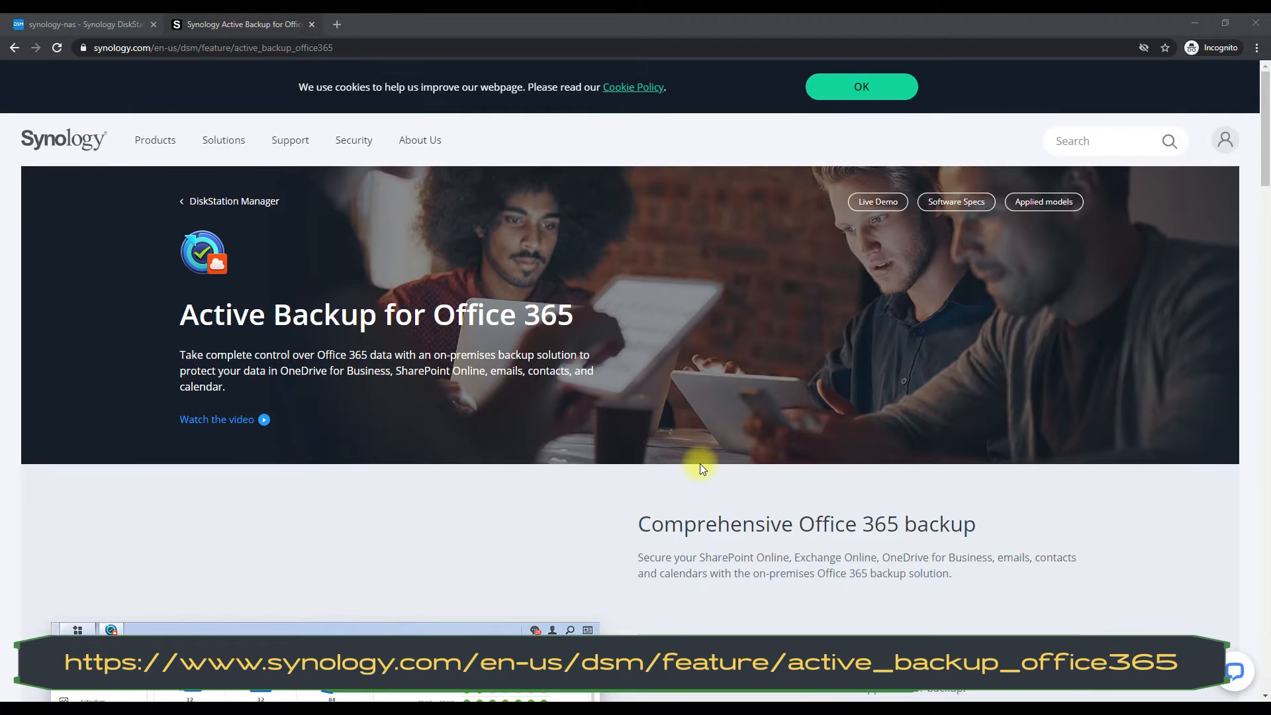
scroll(701, 464, "down", 5)
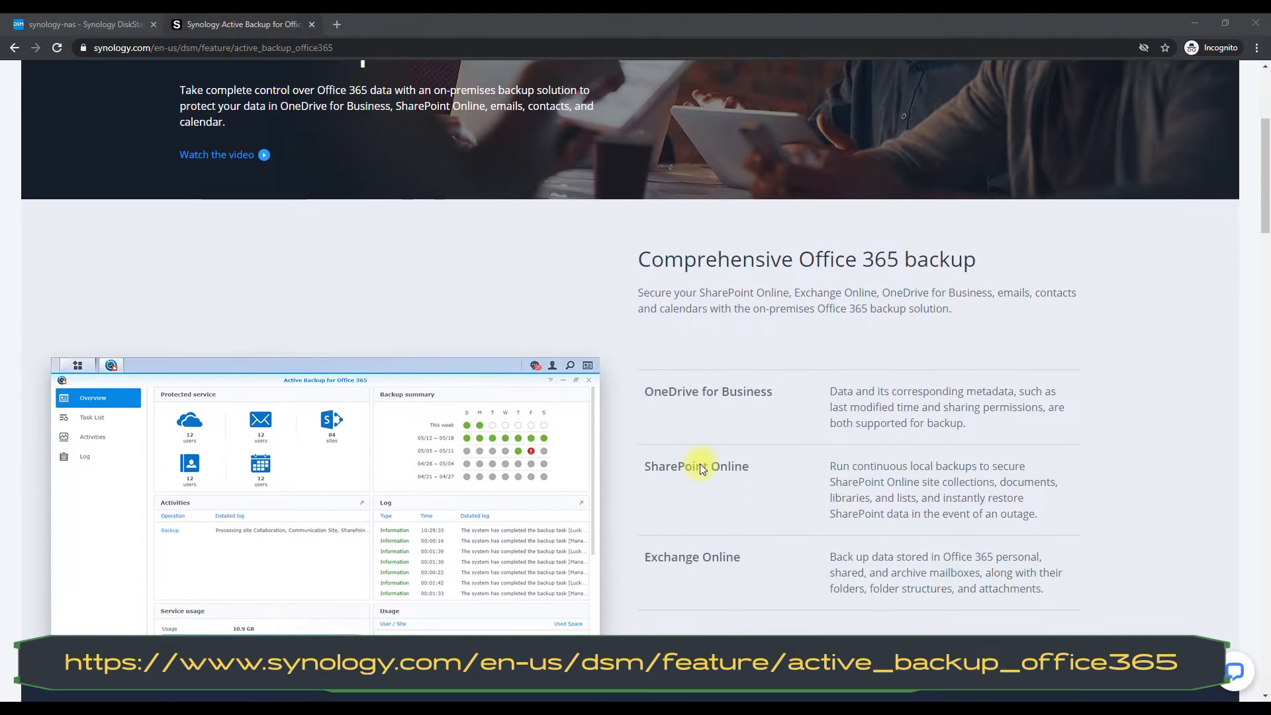
scroll(701, 466, "down", 5)
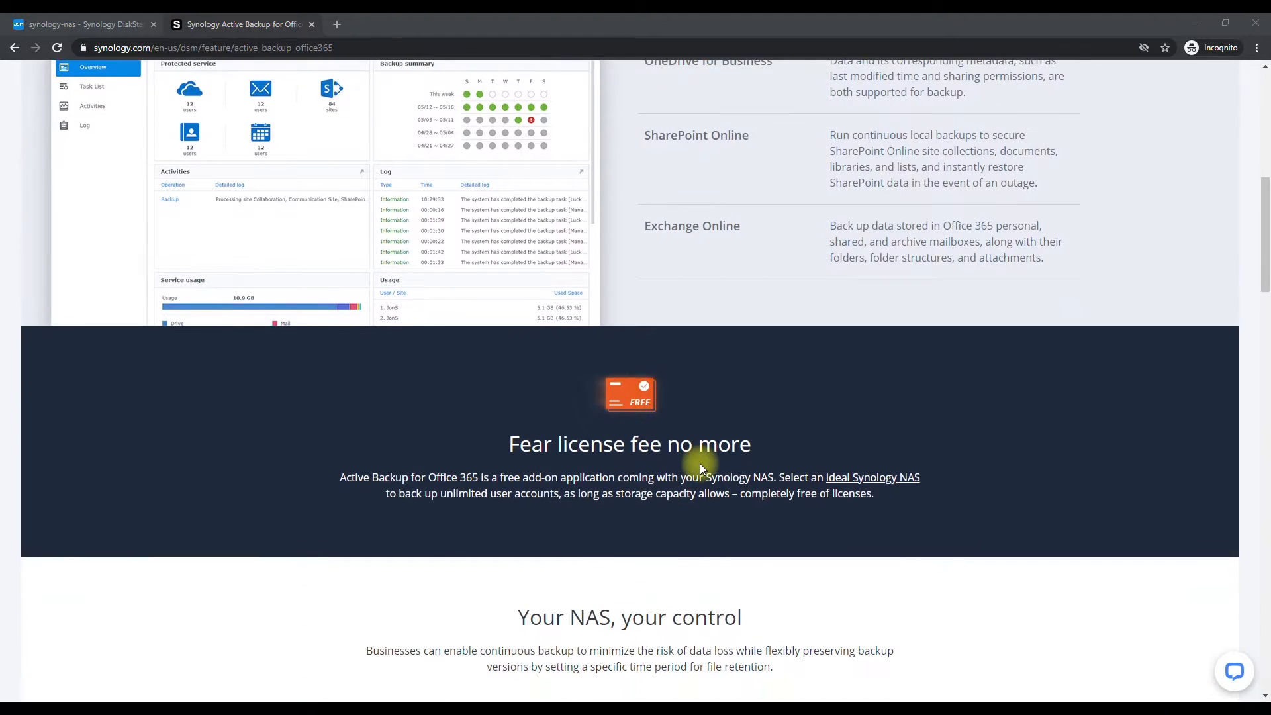
scroll(732, 415, "down", 4)
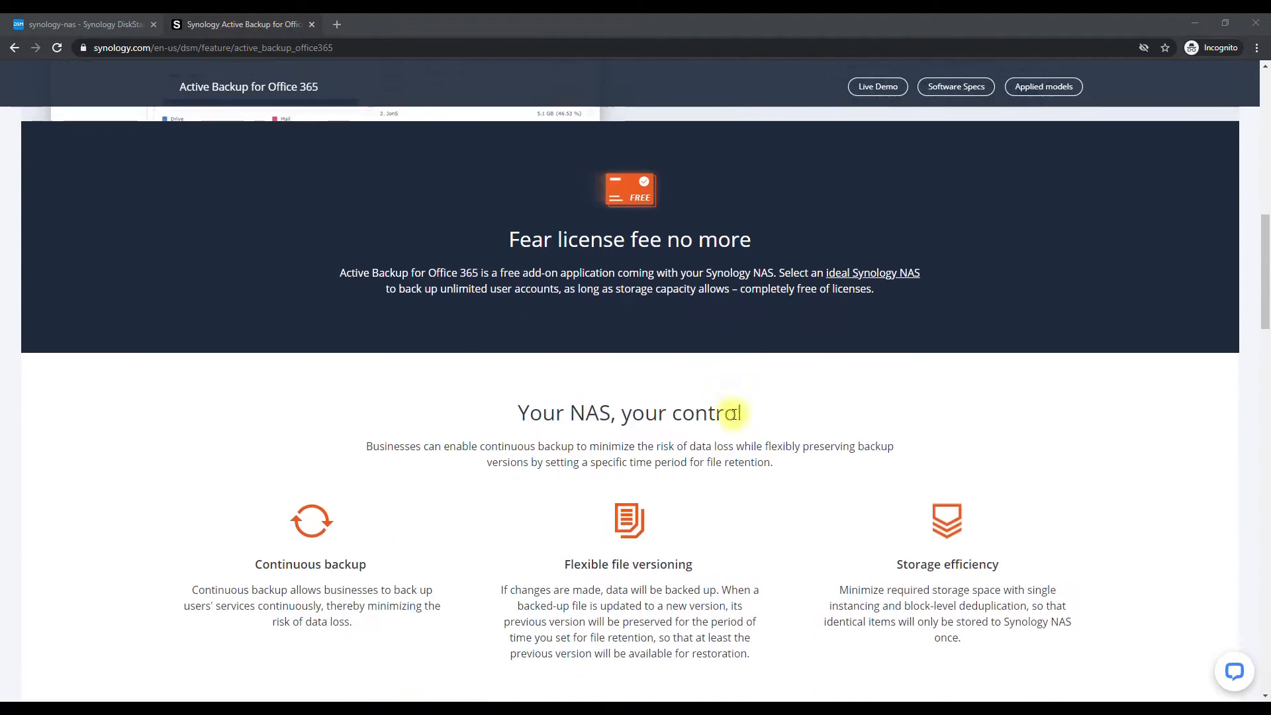
scroll(734, 415, "down", 1)
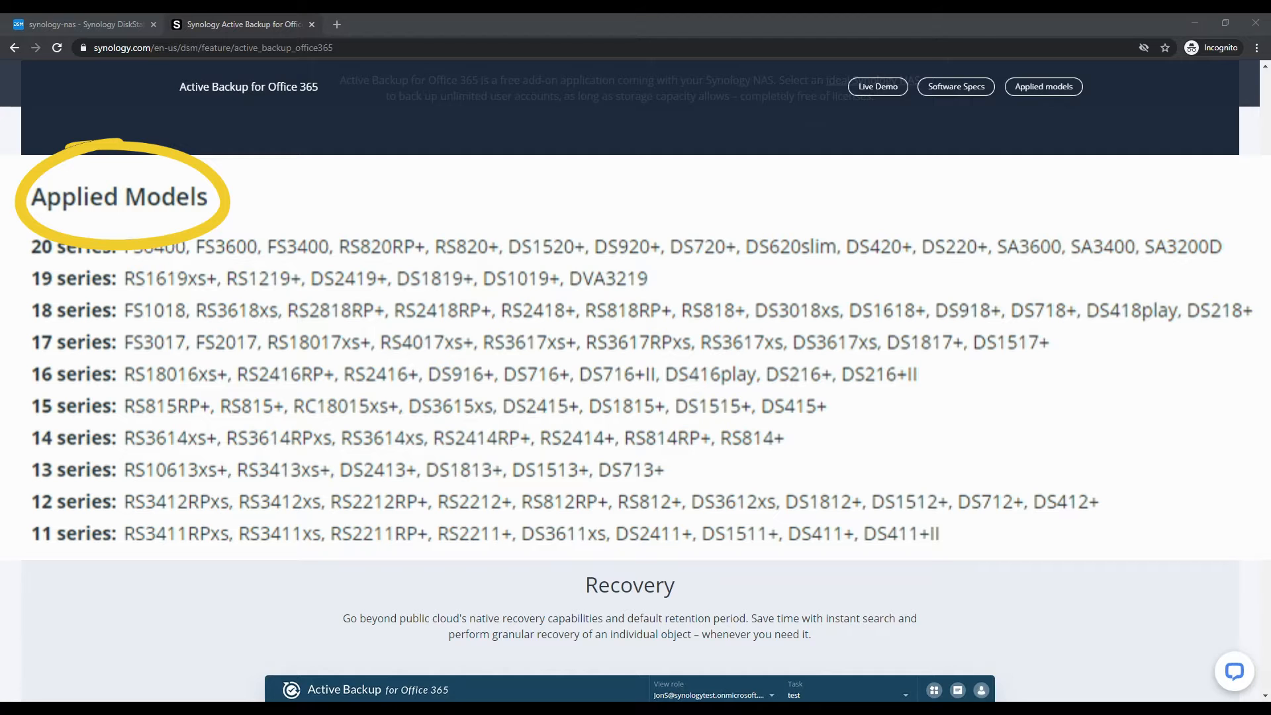
scroll(630, 380, "down", 5)
scroll(629, 381, "down", 1)
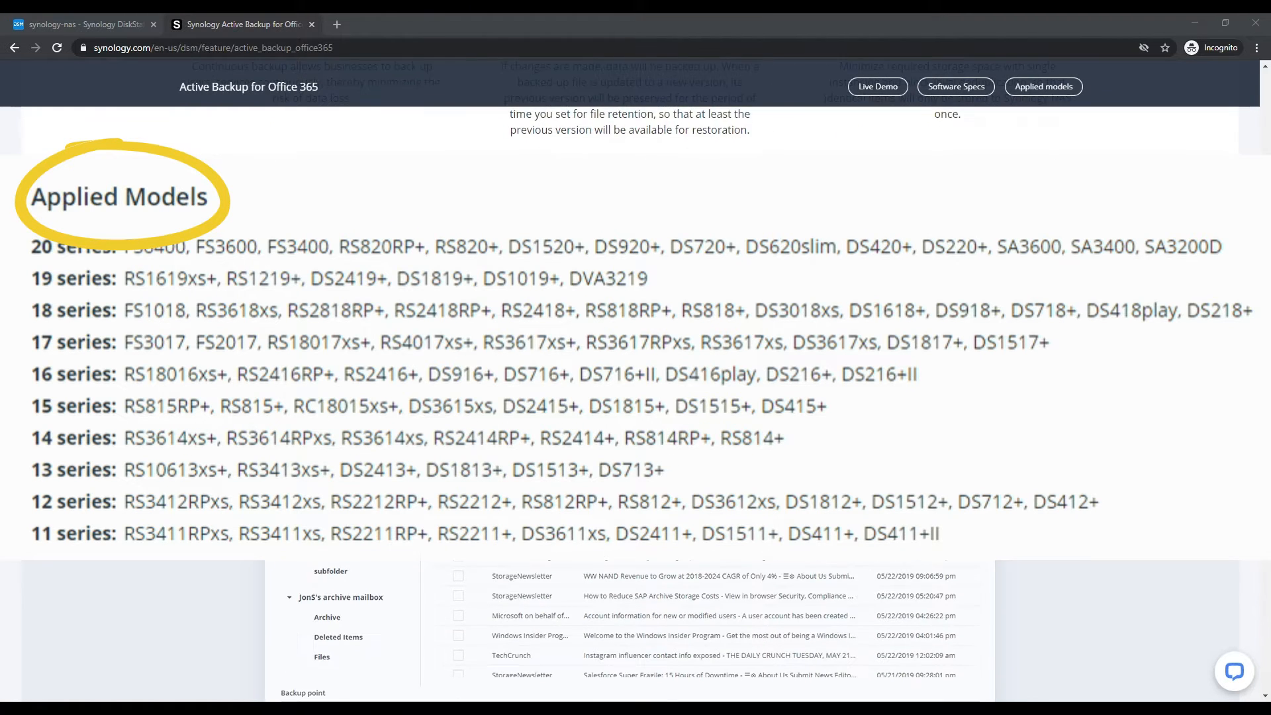
scroll(891, 430, "down", 1)
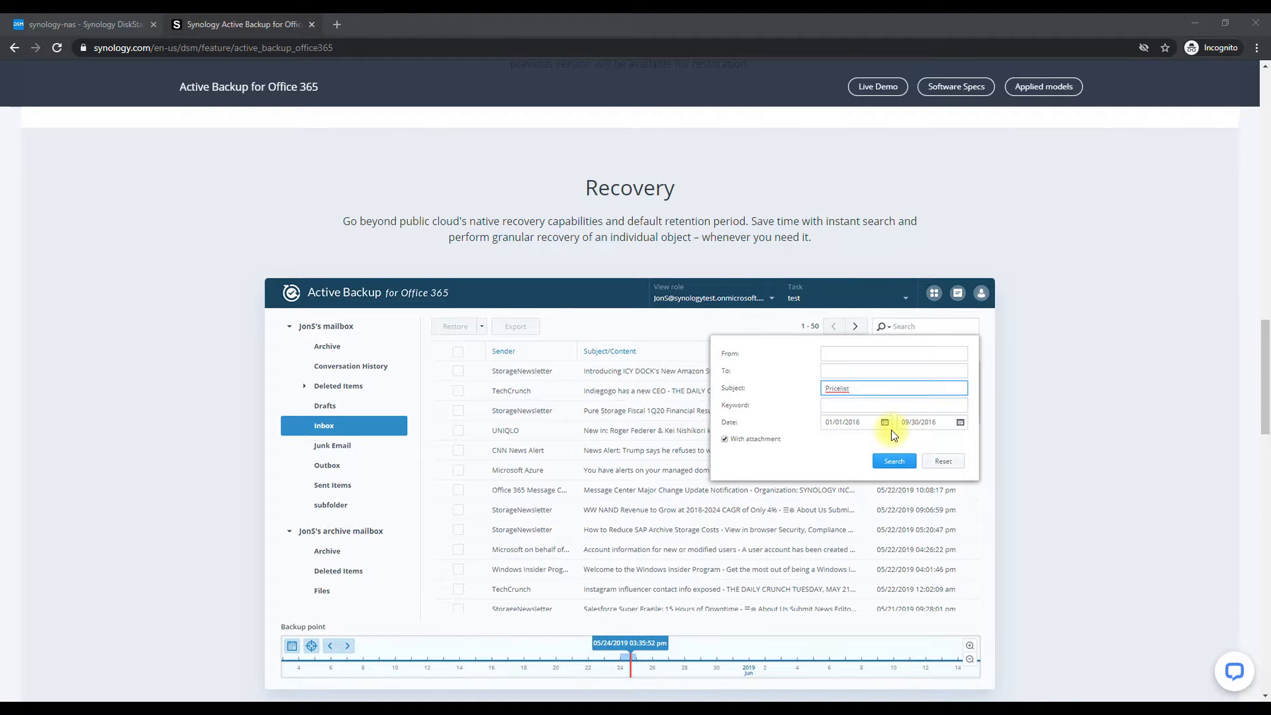
scroll(893, 435, "down", 1)
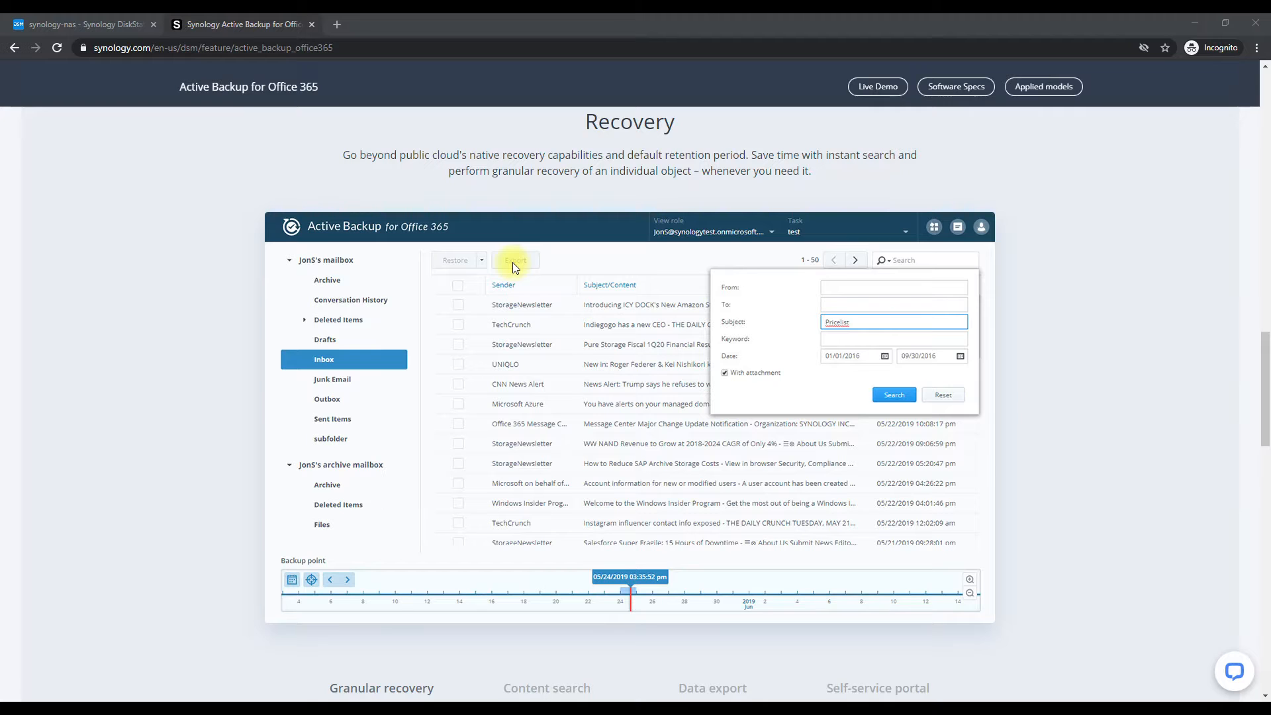
scroll(512, 262, "down", 3)
scroll(512, 262, "down", 3)
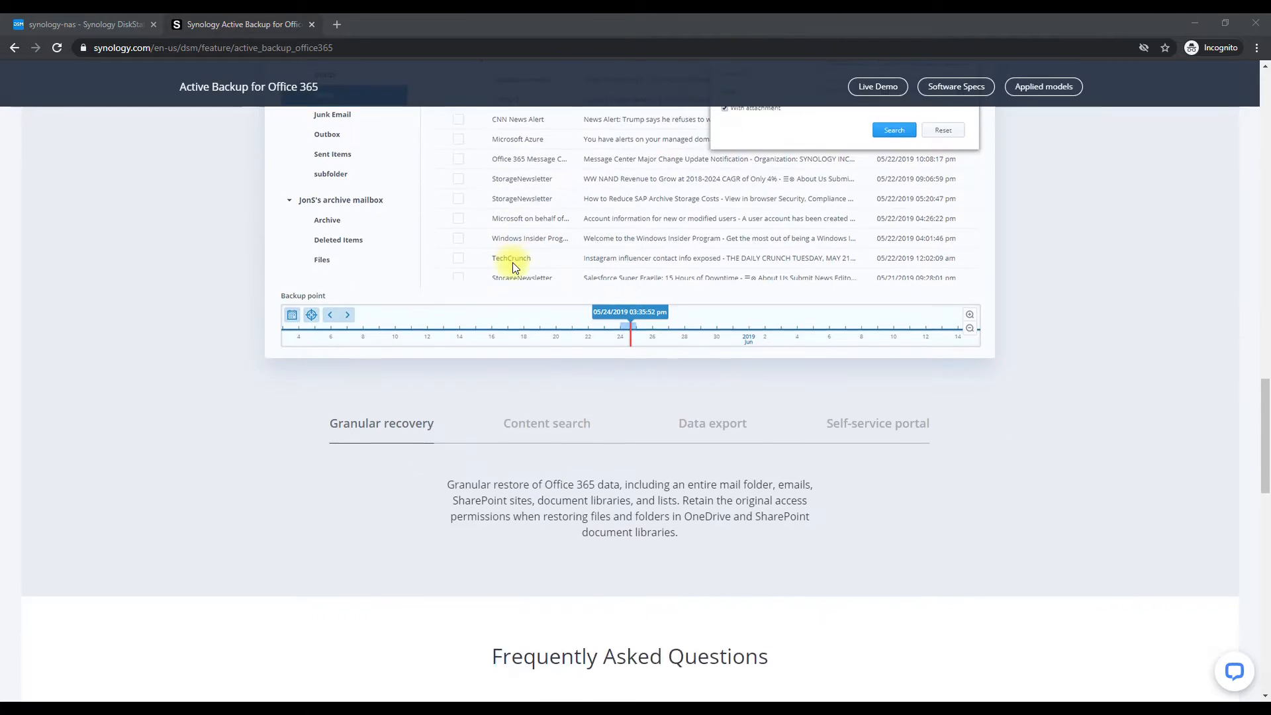
scroll(523, 296, "down", 3)
scroll(527, 303, "down", 5)
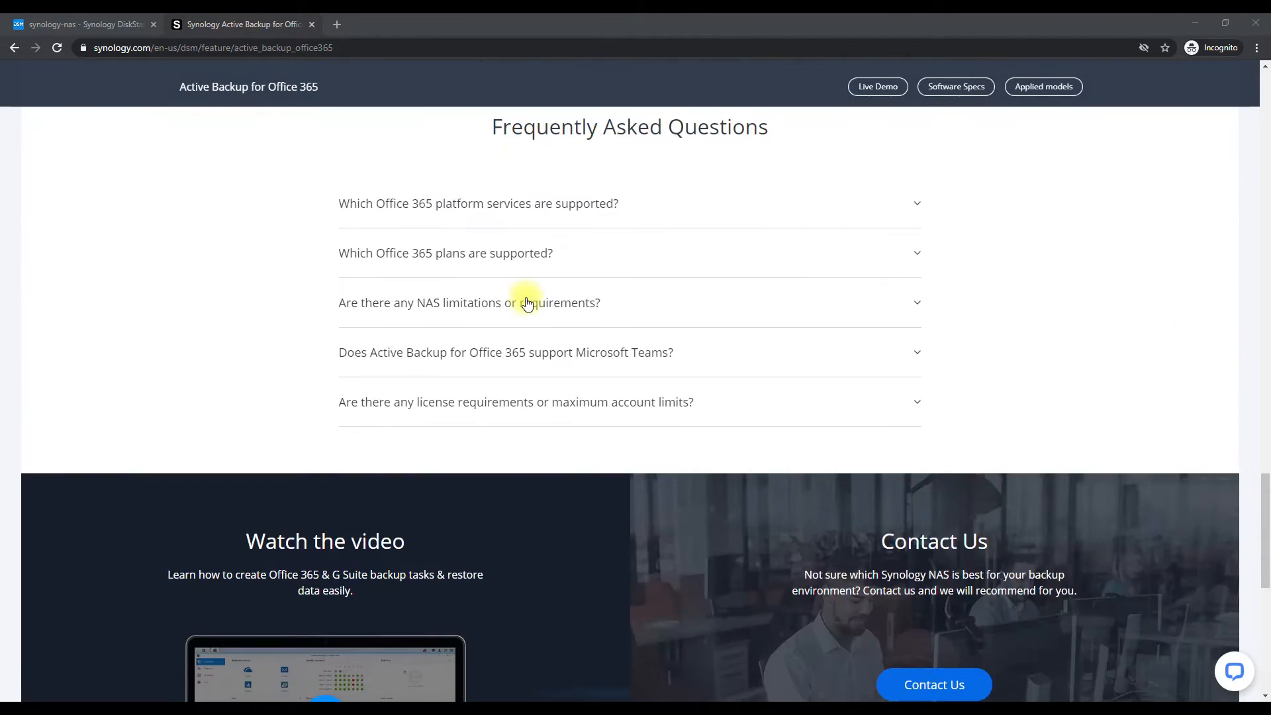
- Switch to the Synology DiskStation session and check the NAS model and DSM version in Control Panel's Info Center
left_click(97, 30)
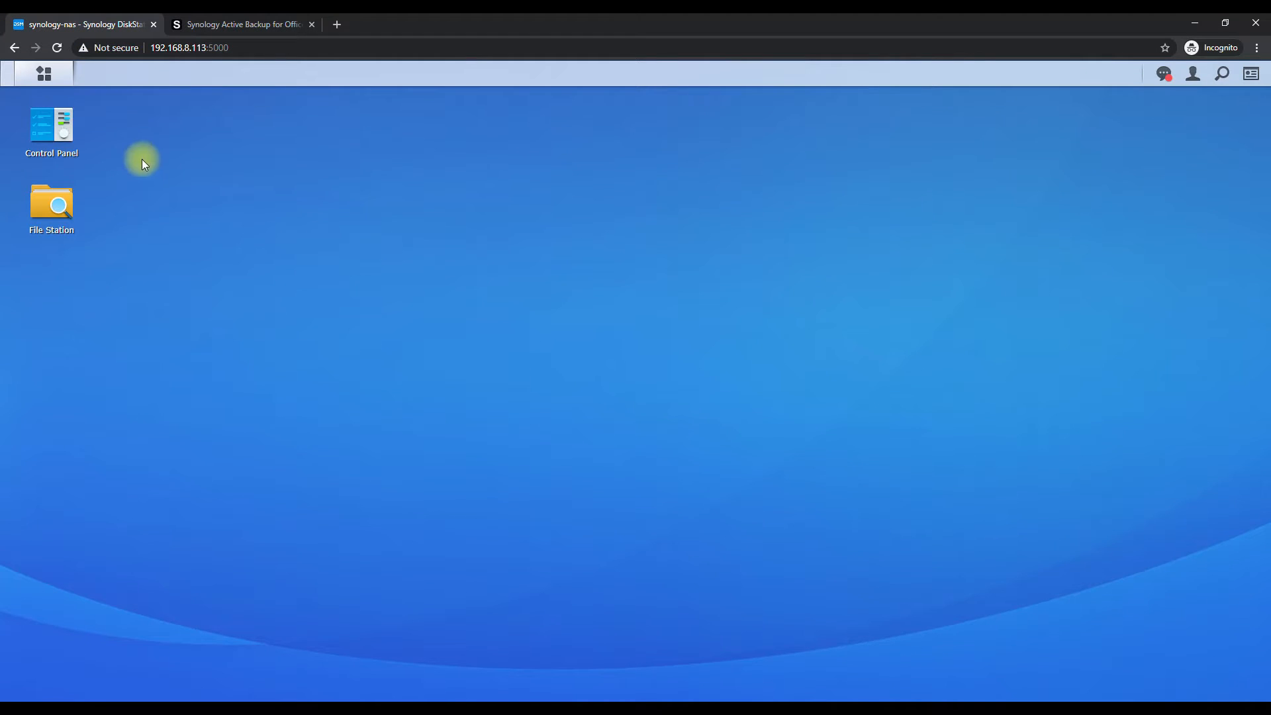
left_click(60, 127)
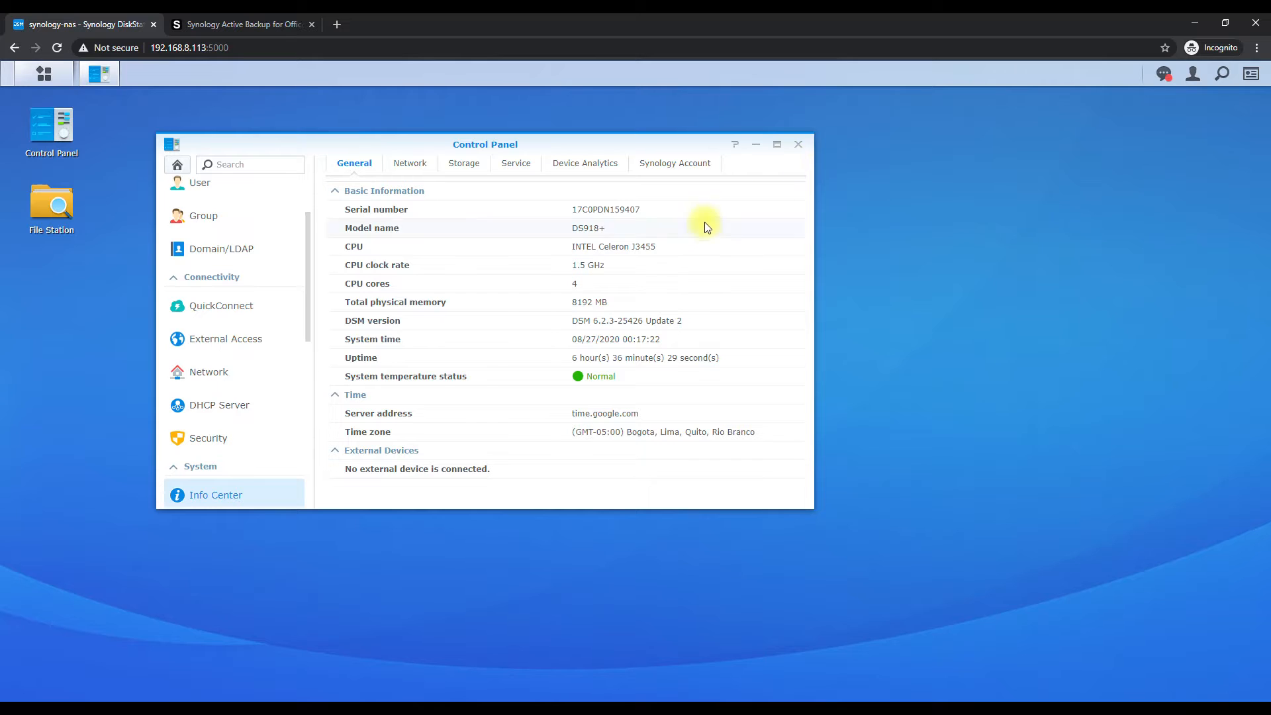
left_click(799, 145)
- Open Package Center on the NAS and maximize its window
left_click(56, 77)
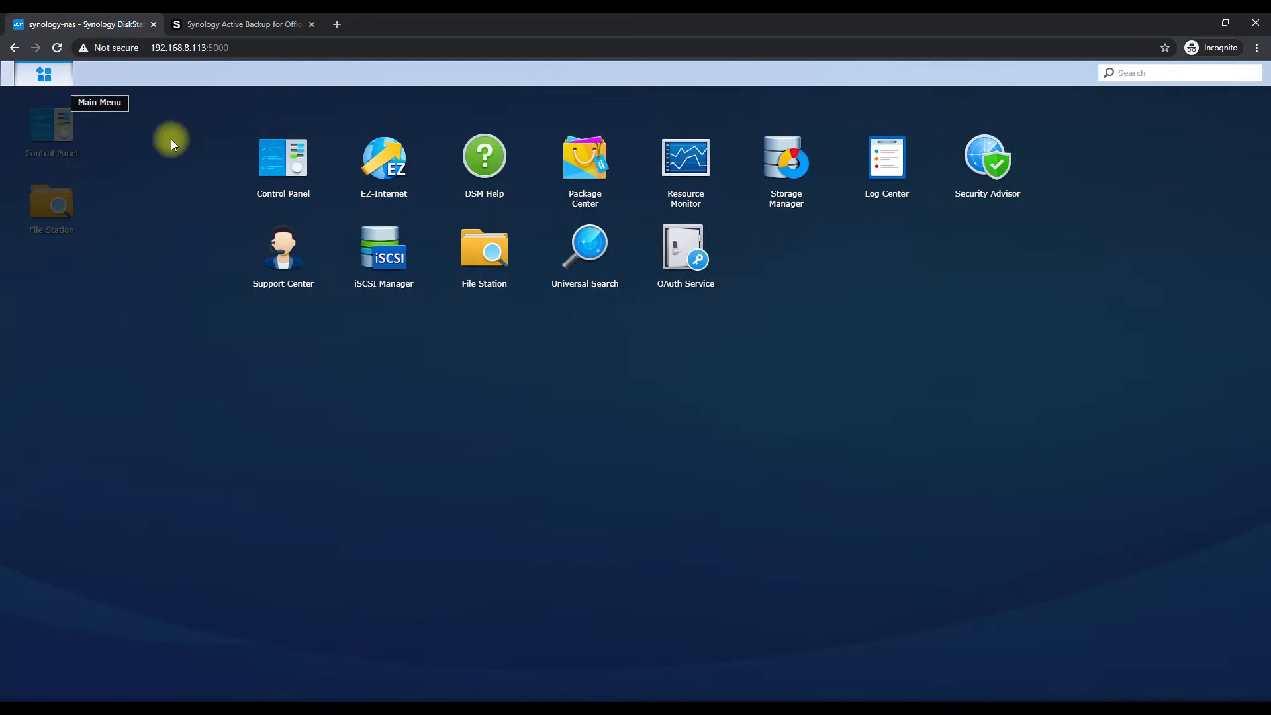
left_click(573, 148)
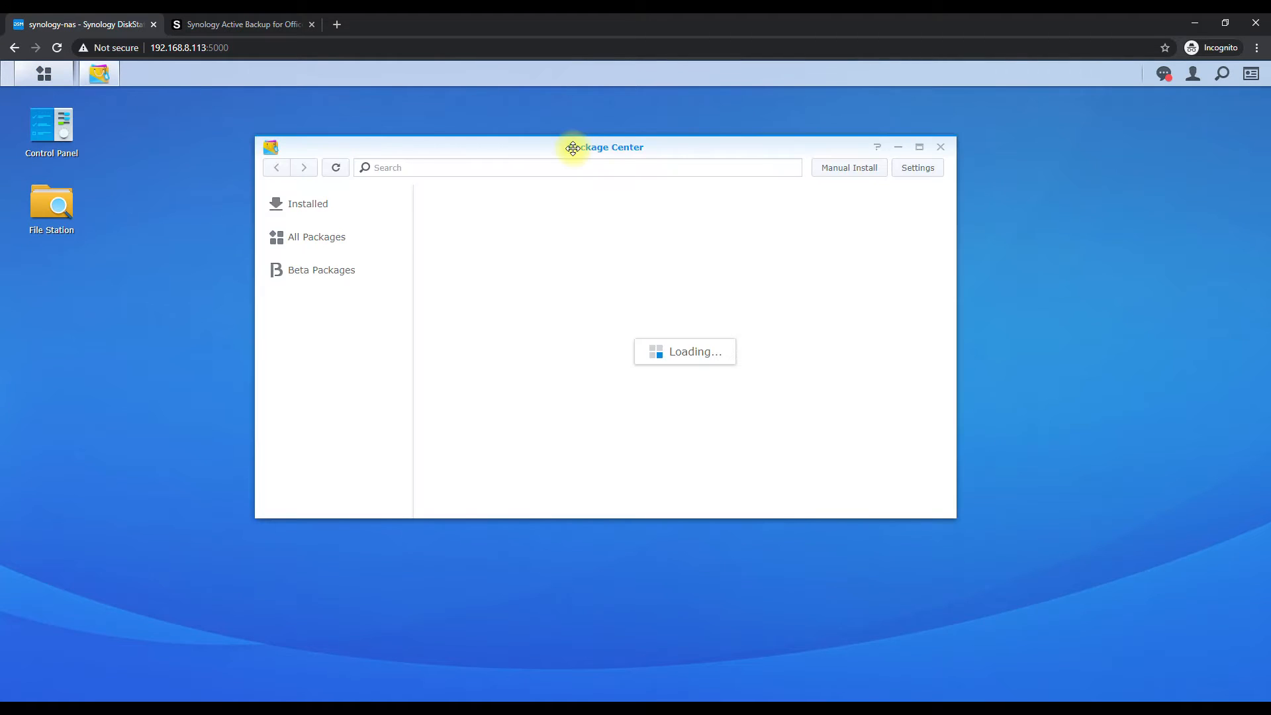
left_click(919, 147)
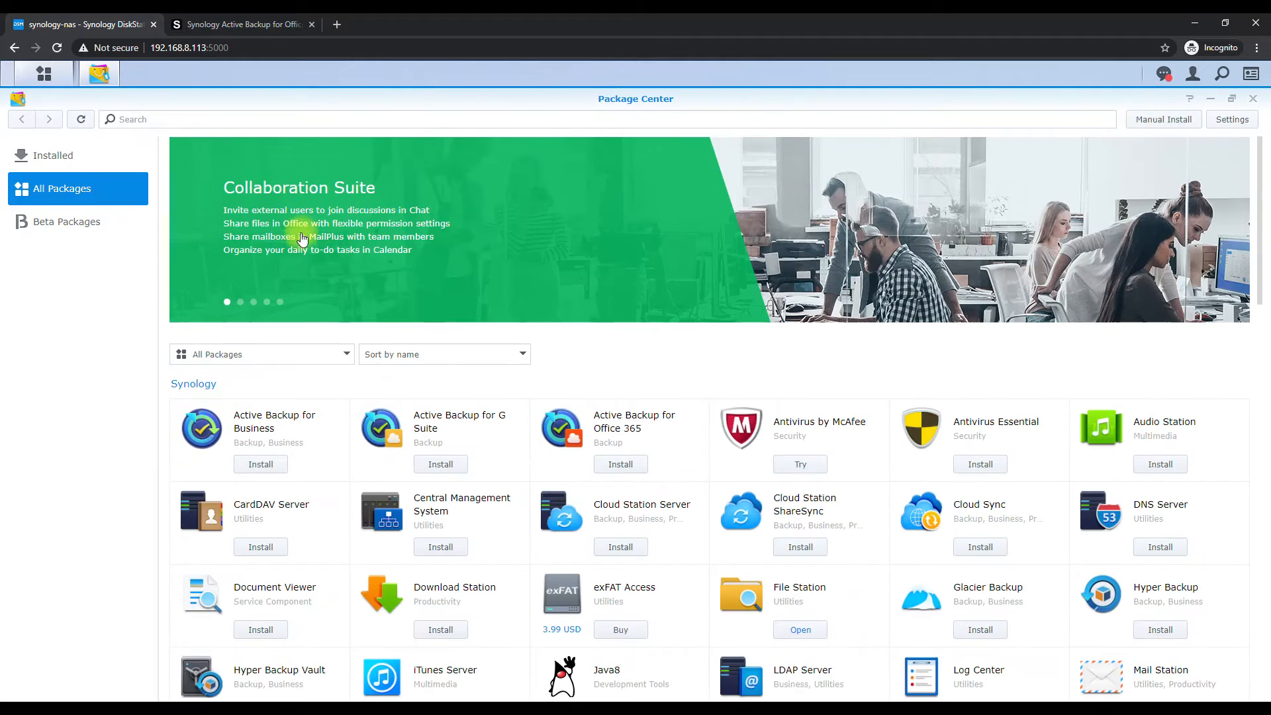
- Return to the Active Backup for Office 365 product page and read the FAQ answer on license requirements and maximum account limits
left_click(228, 22)
scroll(341, 263, "down", 6)
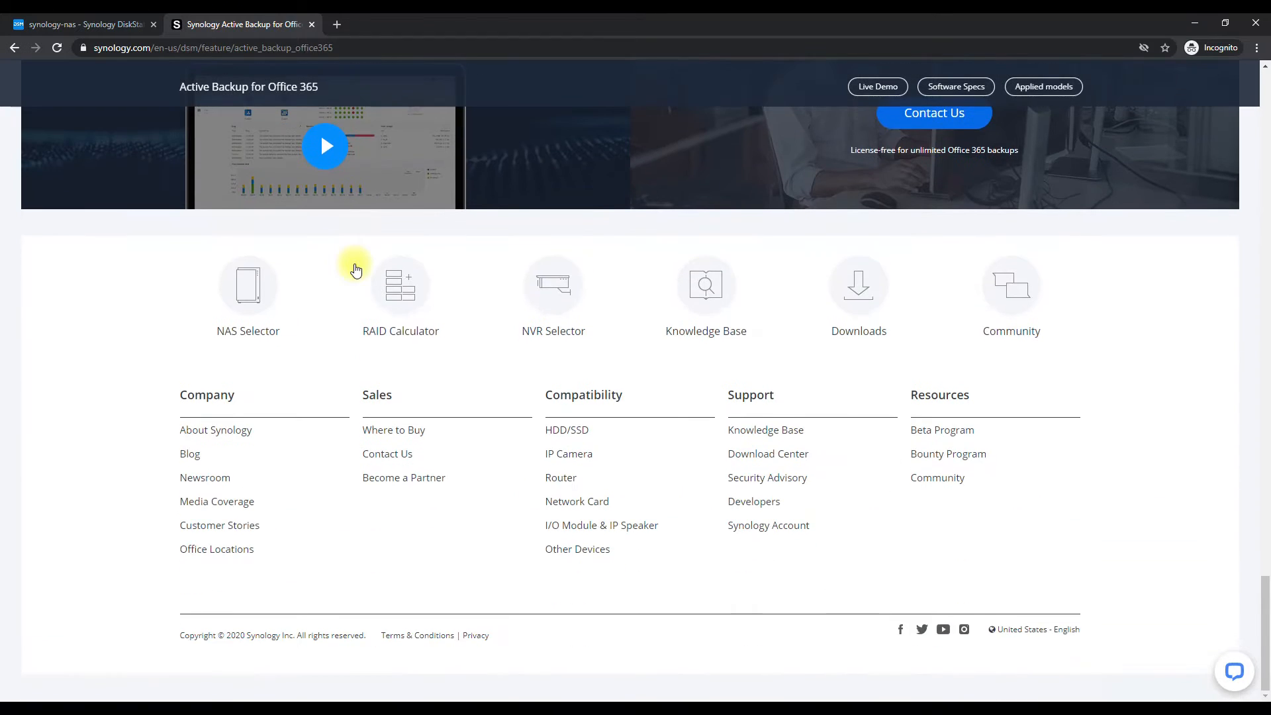
scroll(451, 377, "up", 5)
scroll(467, 393, "up", 5)
left_click(502, 526)
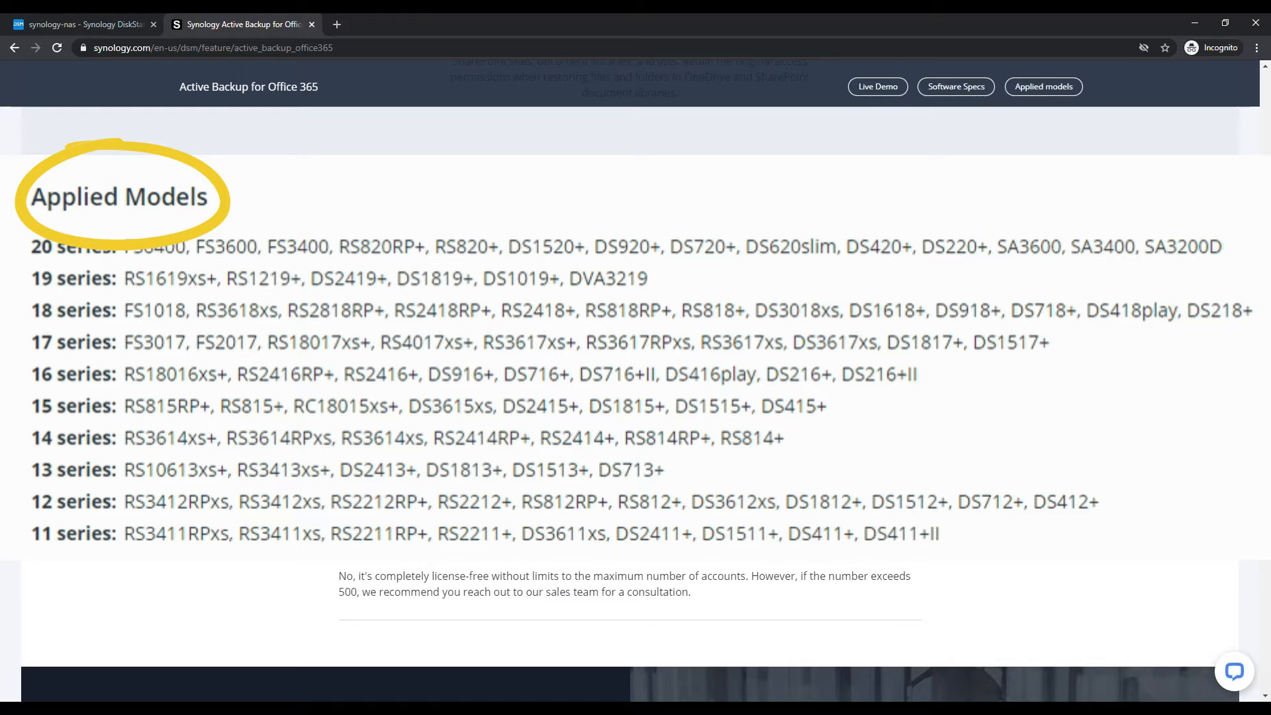
scroll(630, 381, "up", 4)
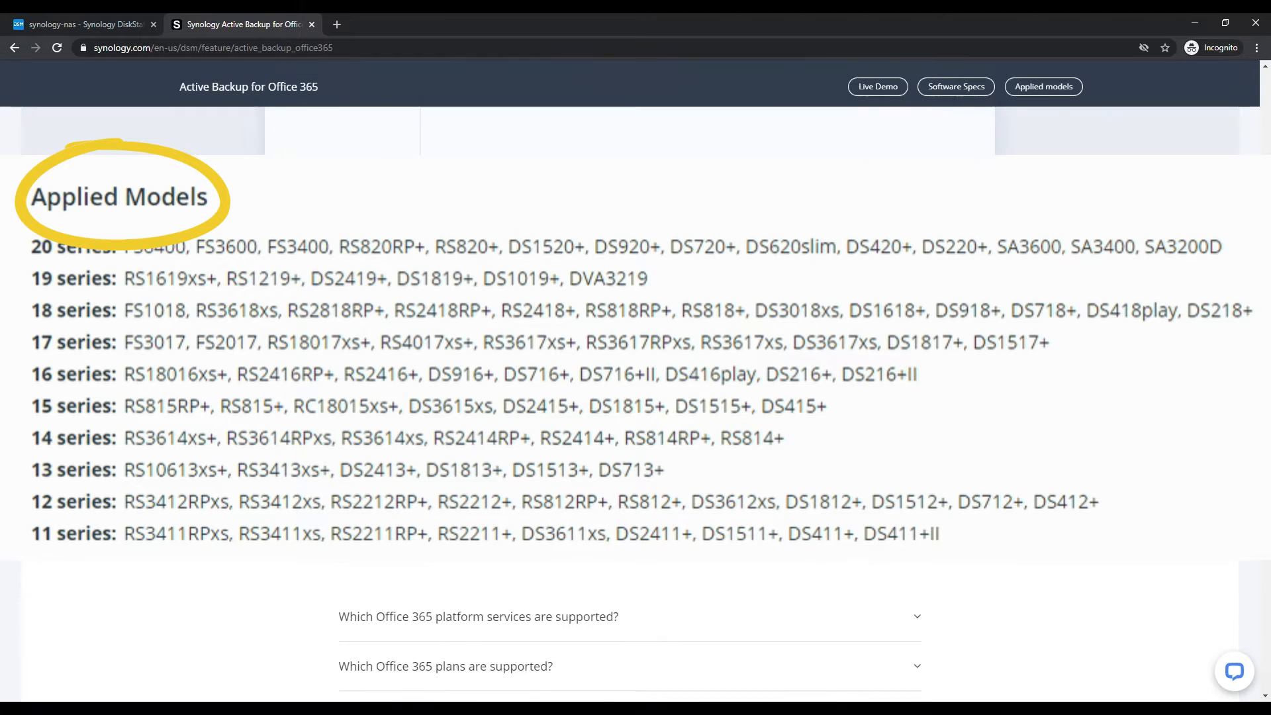
scroll(630, 381, "up", 6)
scroll(630, 381, "up", 10)
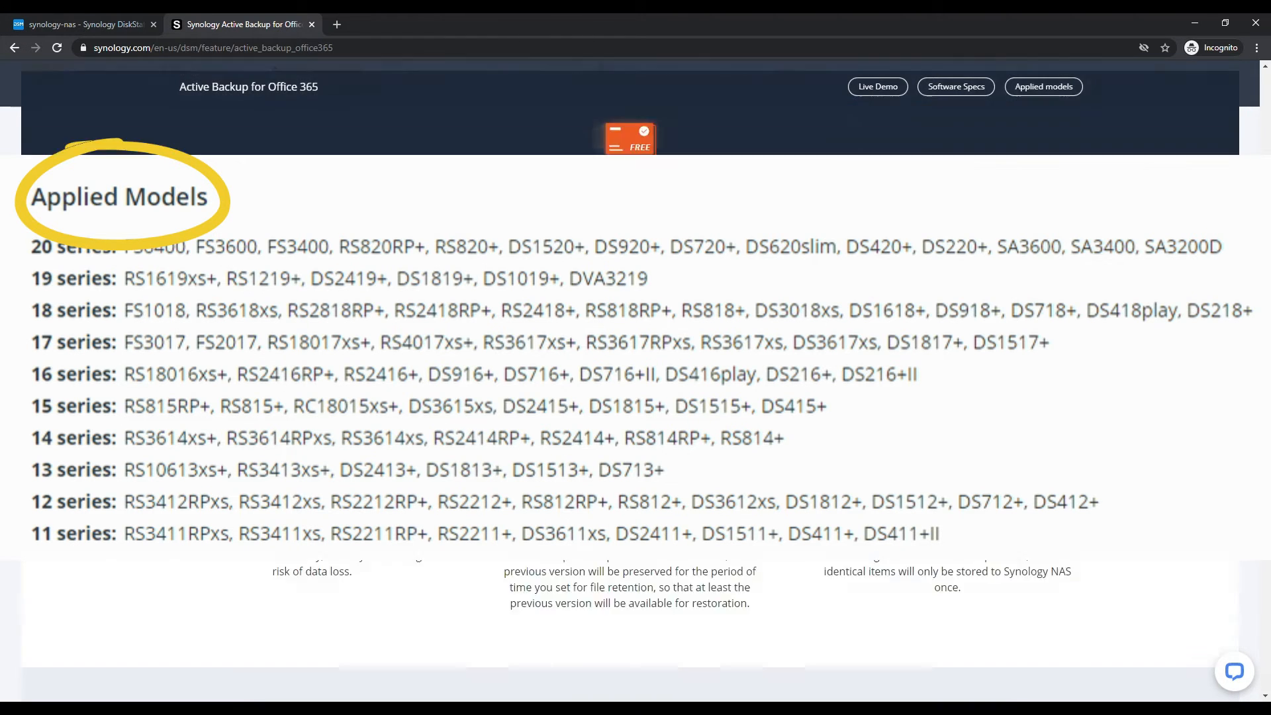
scroll(630, 381, "up", 3)
- Install the Active Backup for Office 365 package on the NAS, launch it, and close Package Center
left_click(85, 23)
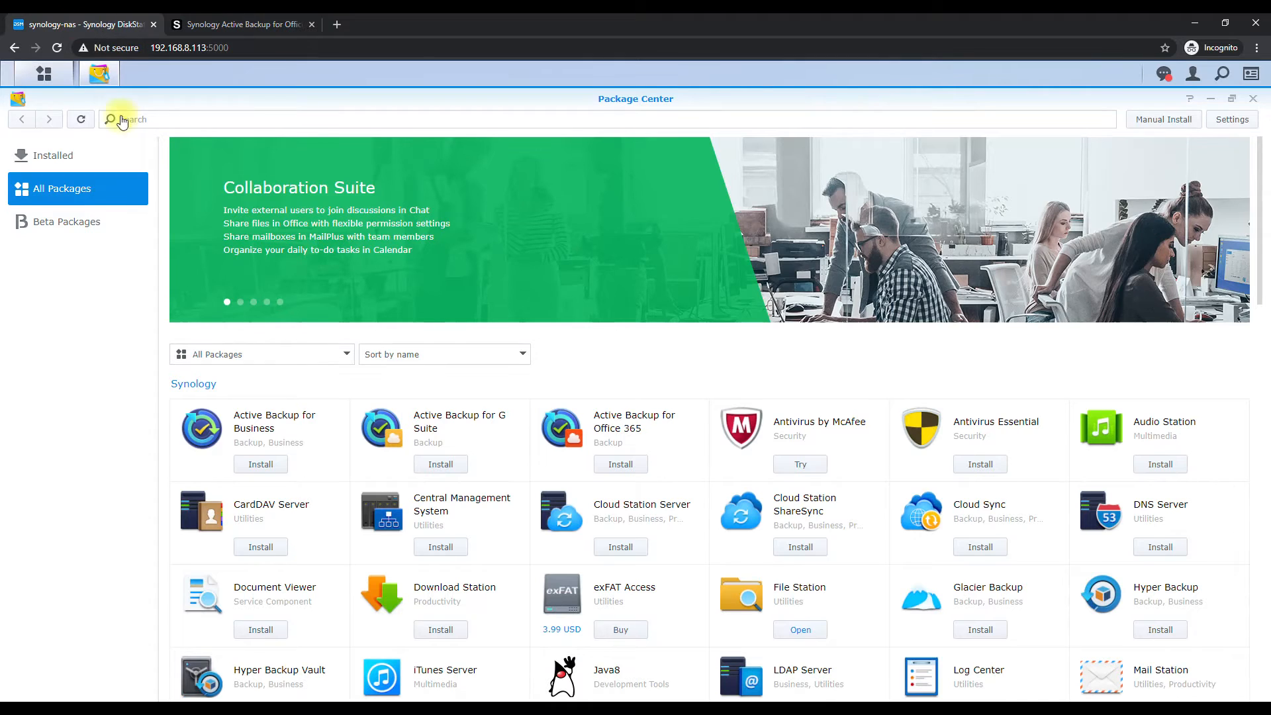
left_click(664, 452)
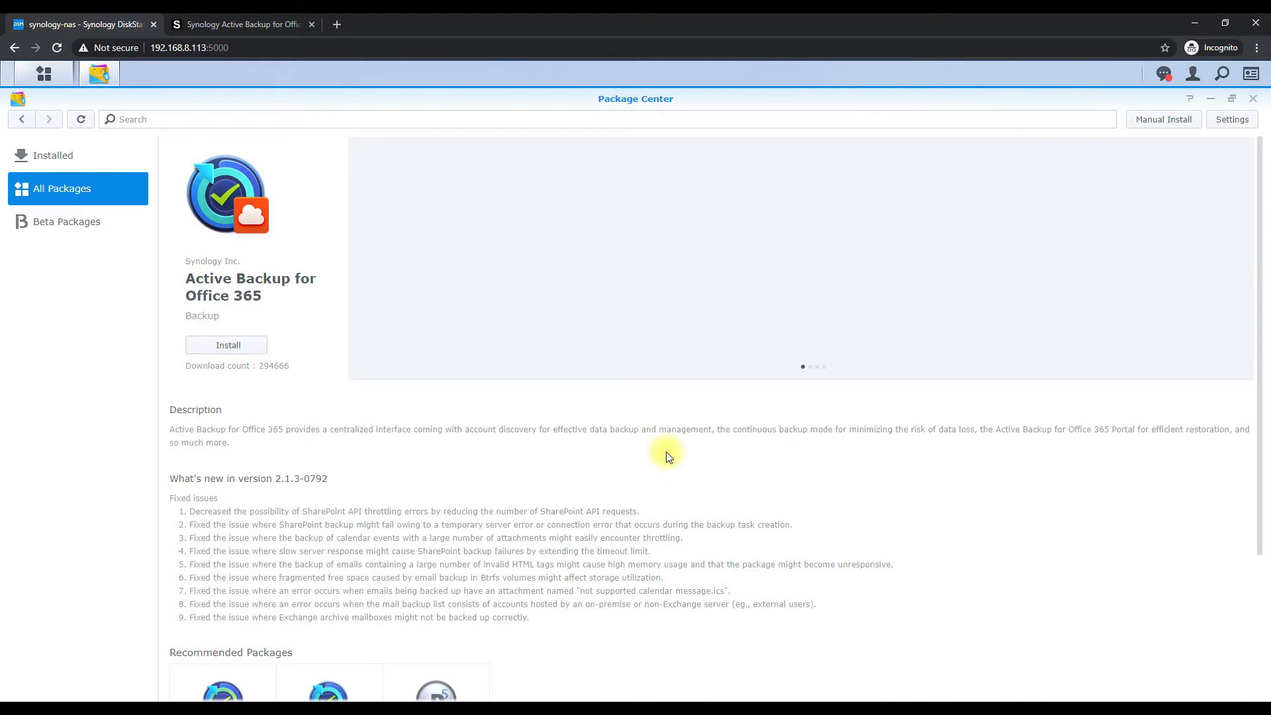
left_click(242, 346)
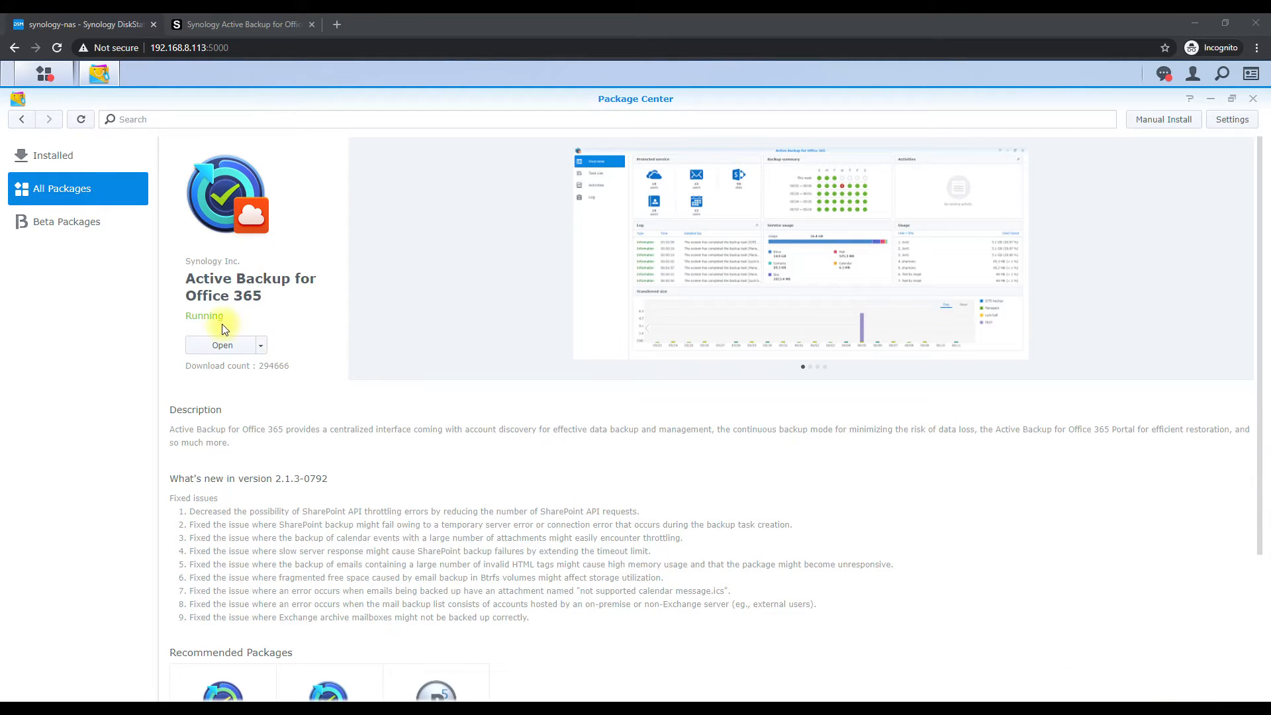
left_click(222, 344)
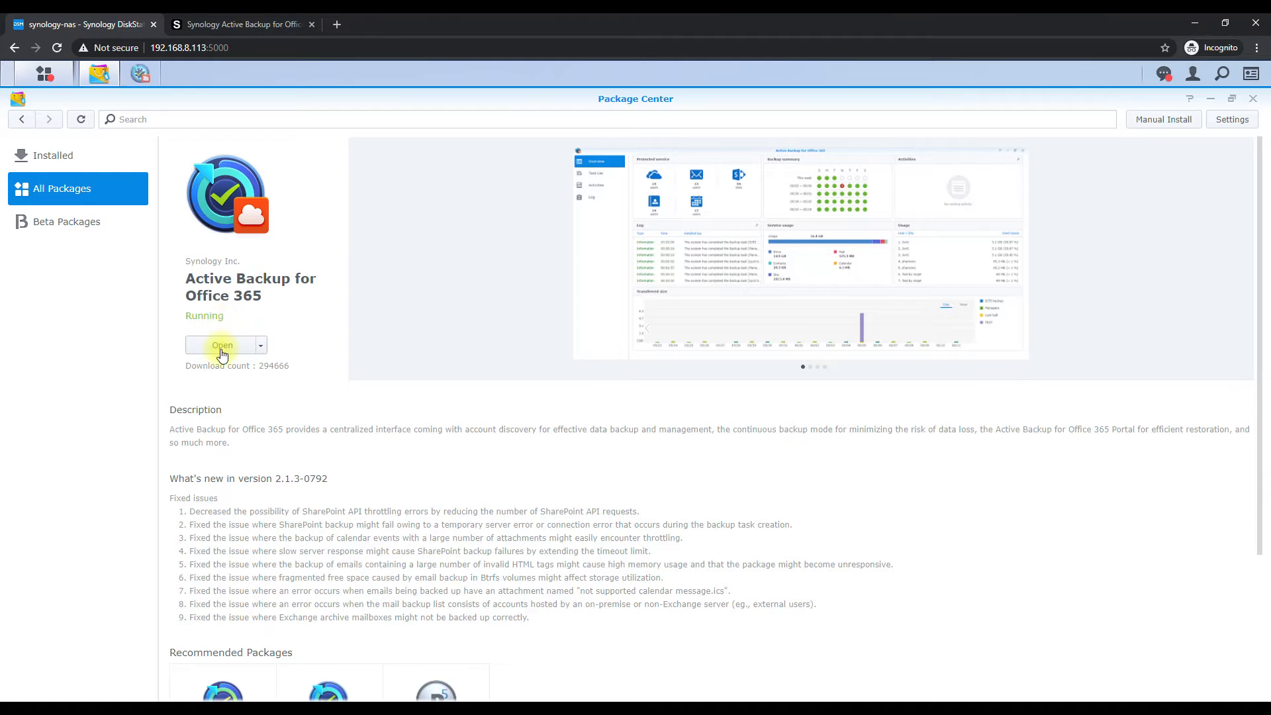
left_click(1252, 98)
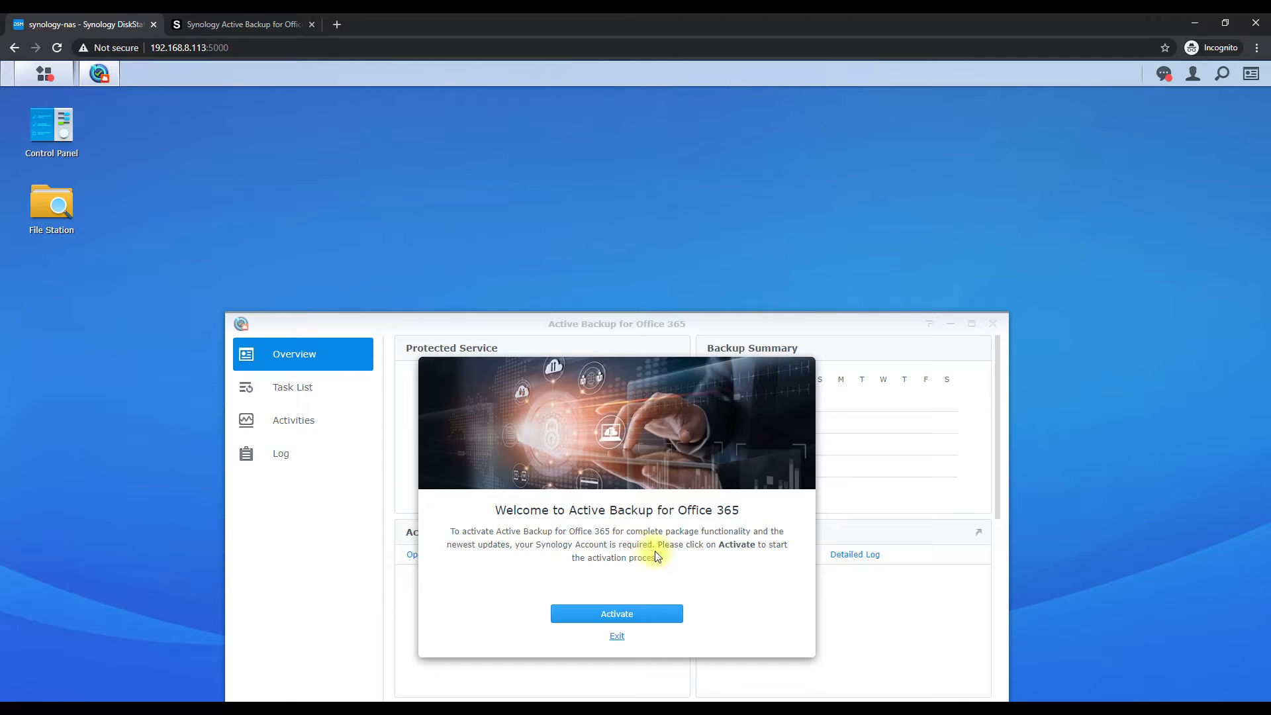
- Activate Active Backup for Office 365 by agreeing to the privacy statement, viewing the Synology Account registration page, and completing the activation
left_click(615, 615)
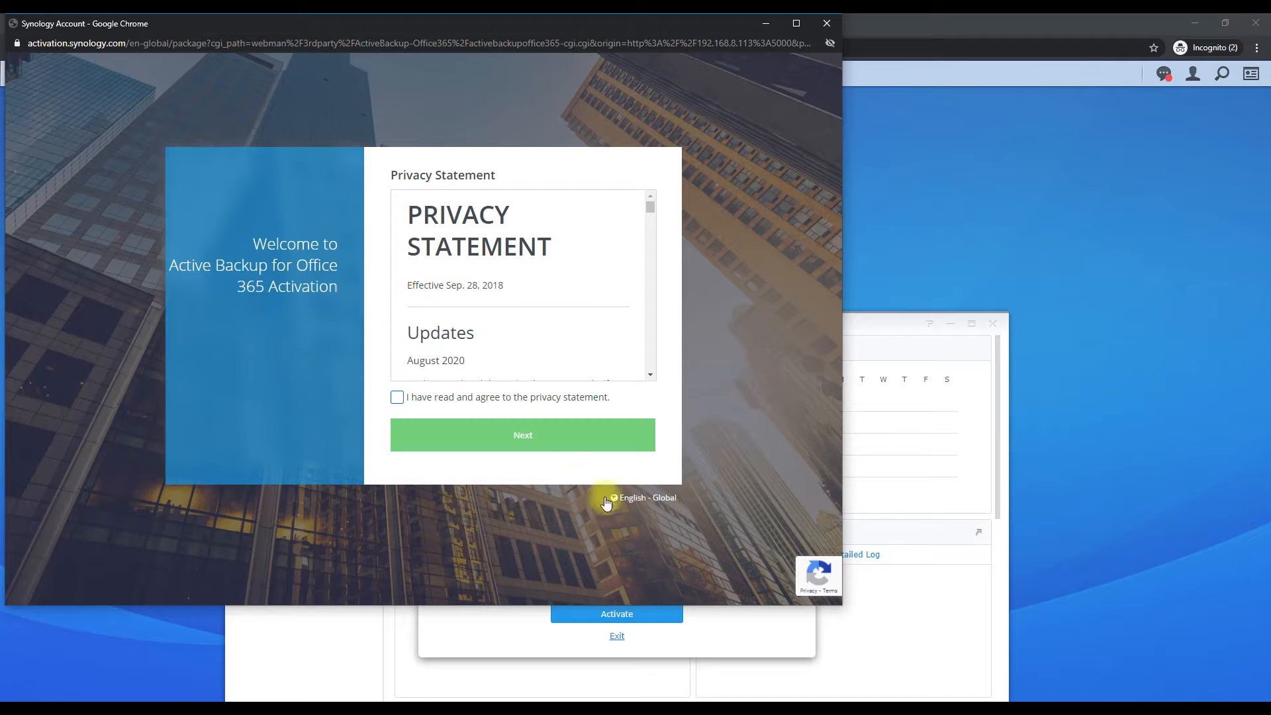
left_click(397, 397)
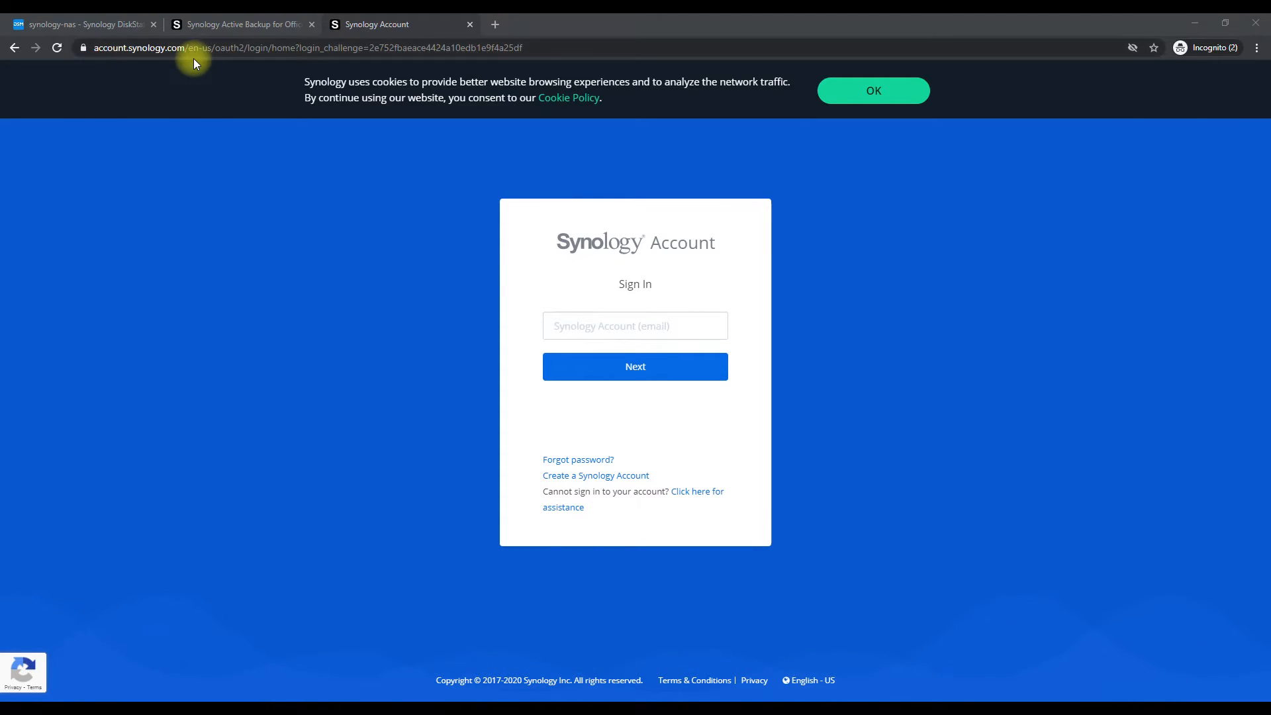
left_click(630, 476)
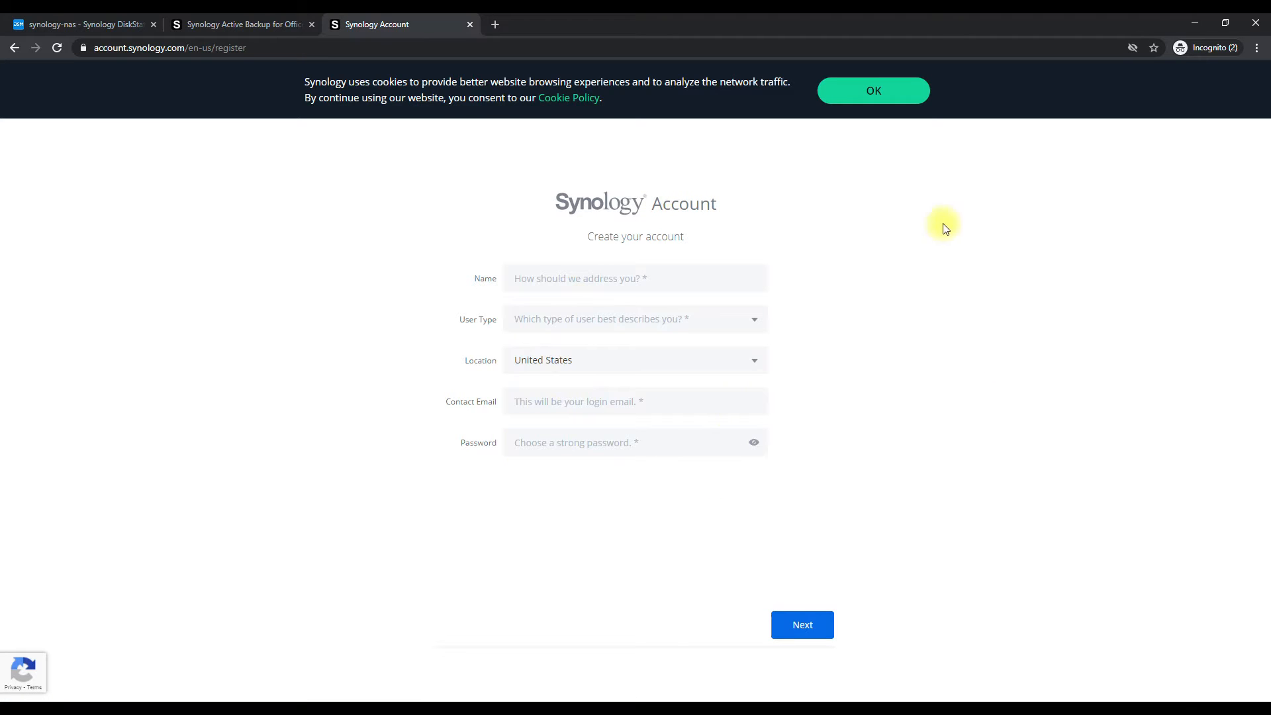
left_click(1192, 22)
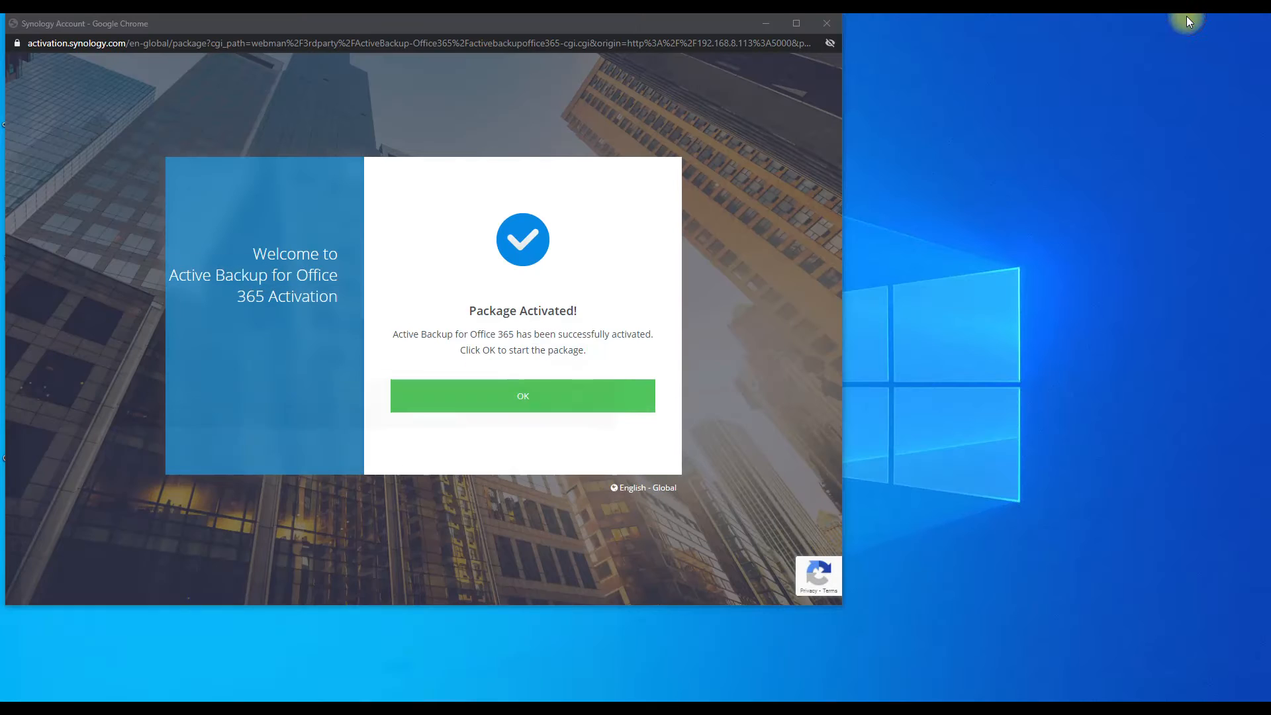
left_click(557, 396)
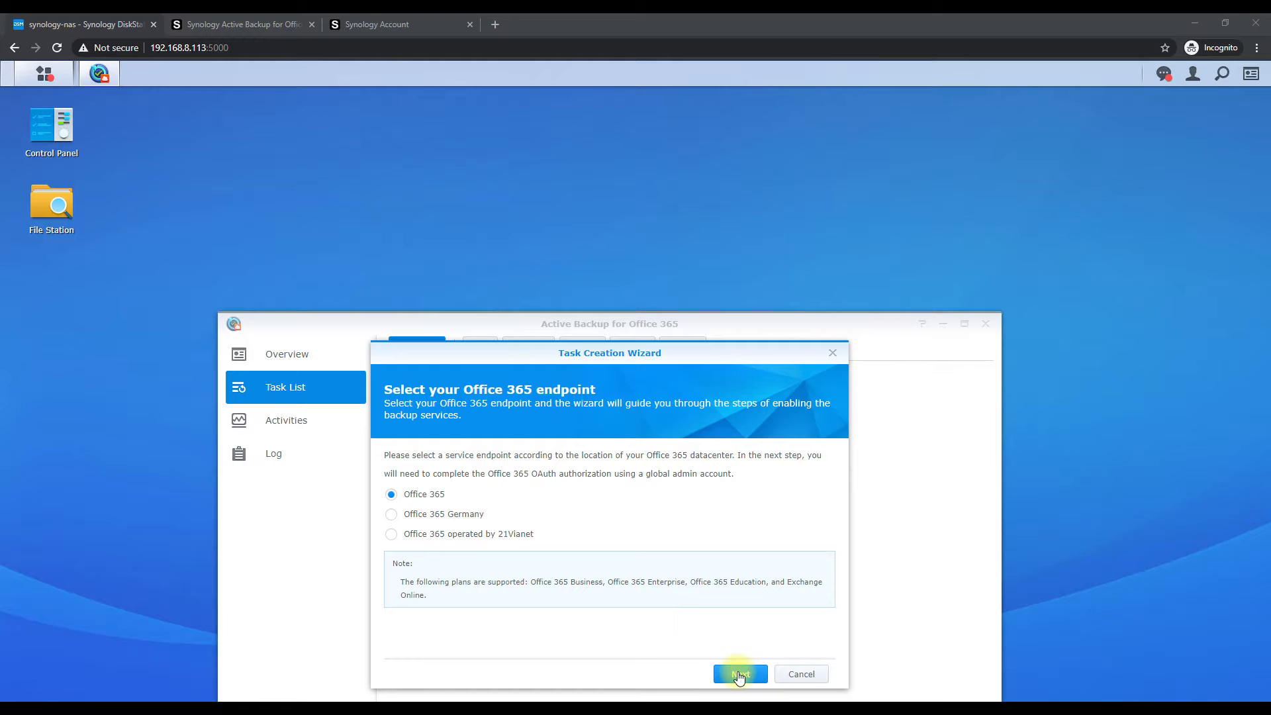
- Authorize a backup task for the Office 365 endpoint, accepting the requested organization permissions and agreeing to the redirect to the NAS
left_click(739, 675)
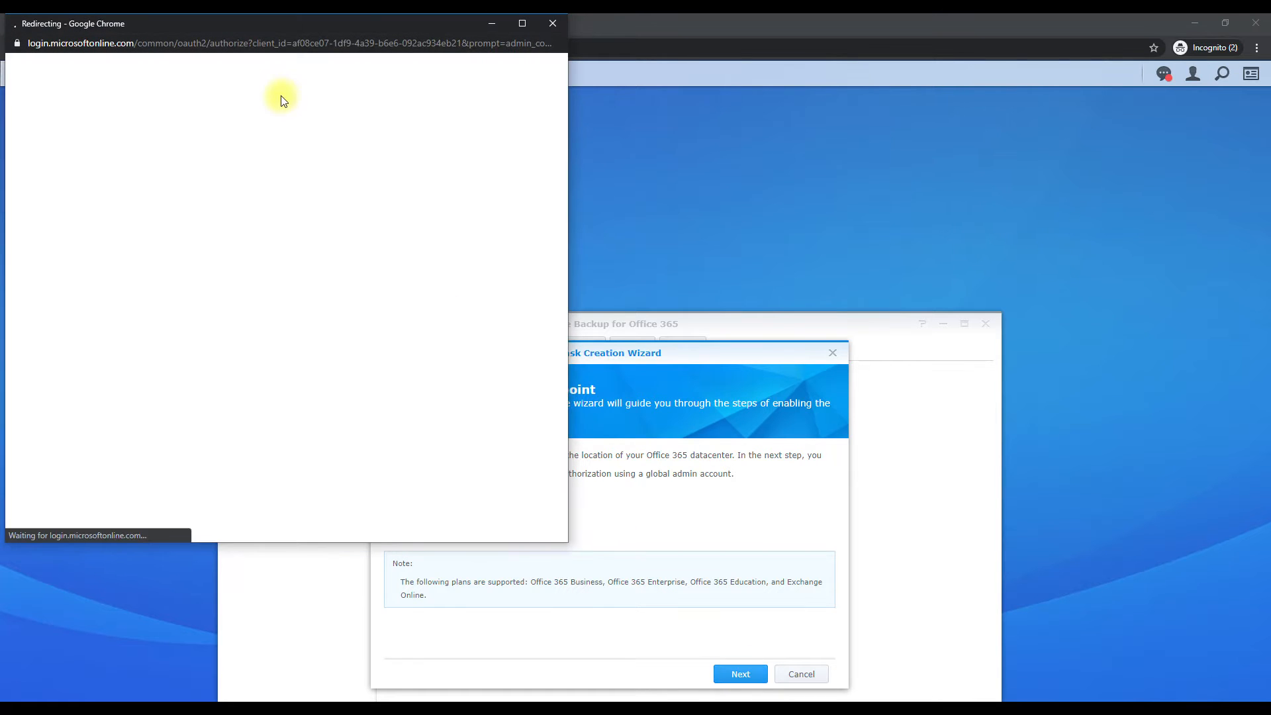
left_click_drag(241, 33, 406, 111)
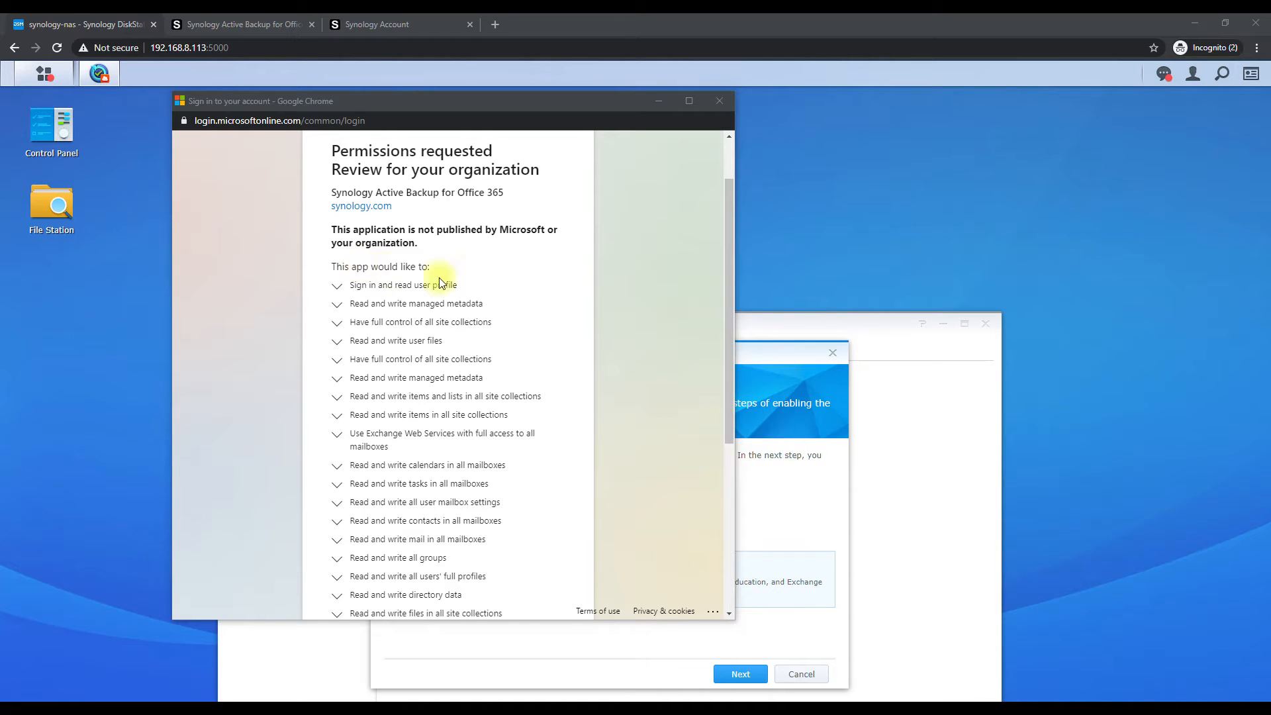
left_click_drag(724, 272, 704, 440)
left_click(520, 563)
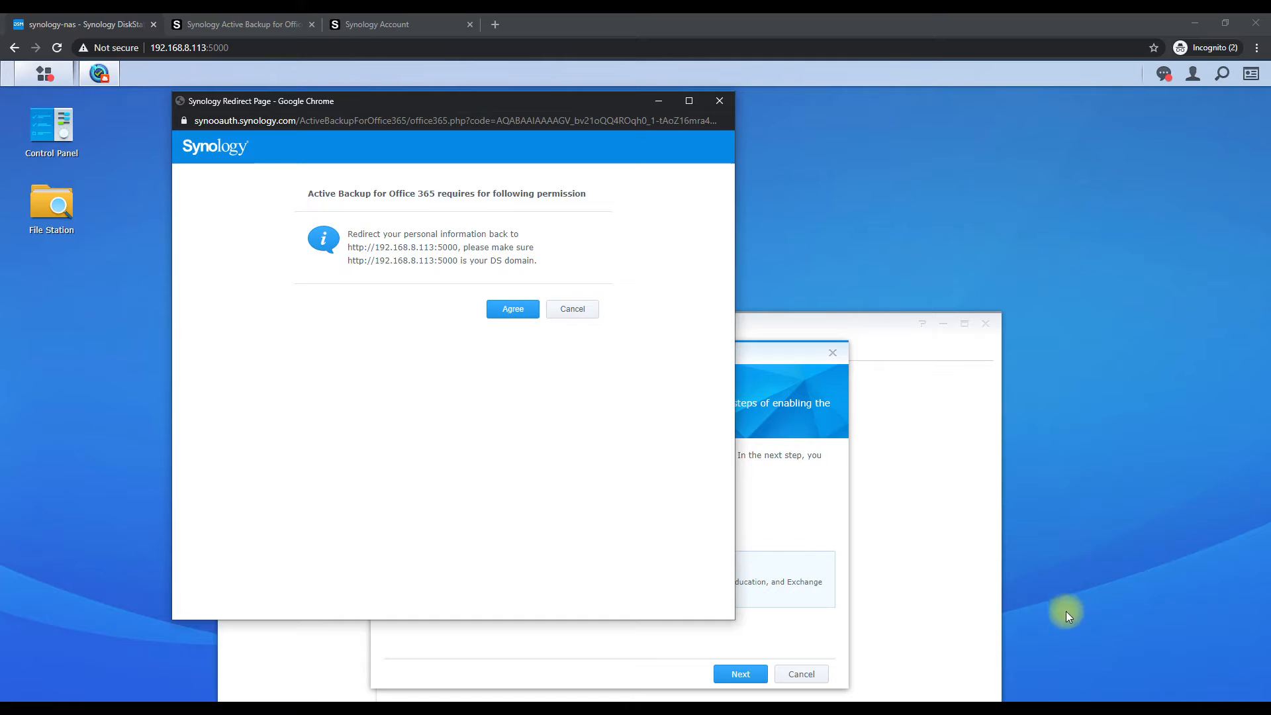
left_click(507, 315)
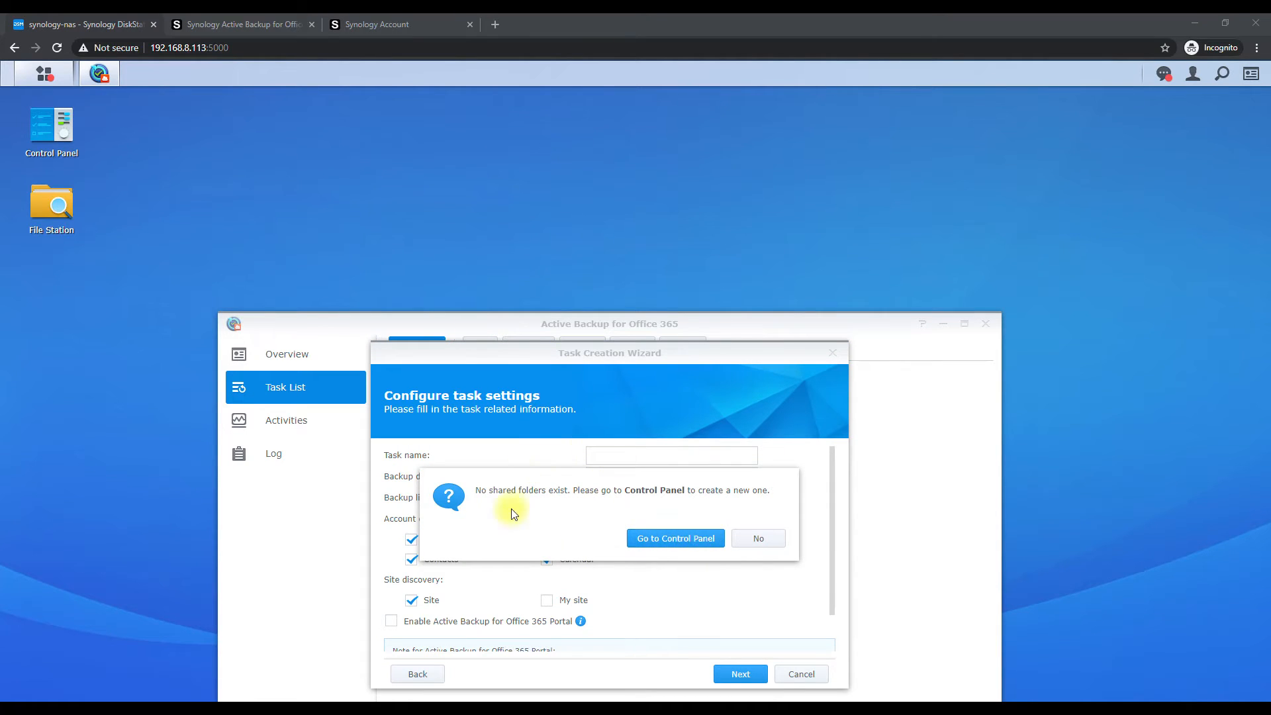
- Create a shared folder named Backups on Volume 1 with the default advanced settings and permissions, and close Control Panel
left_click(653, 540)
left_click(375, 167)
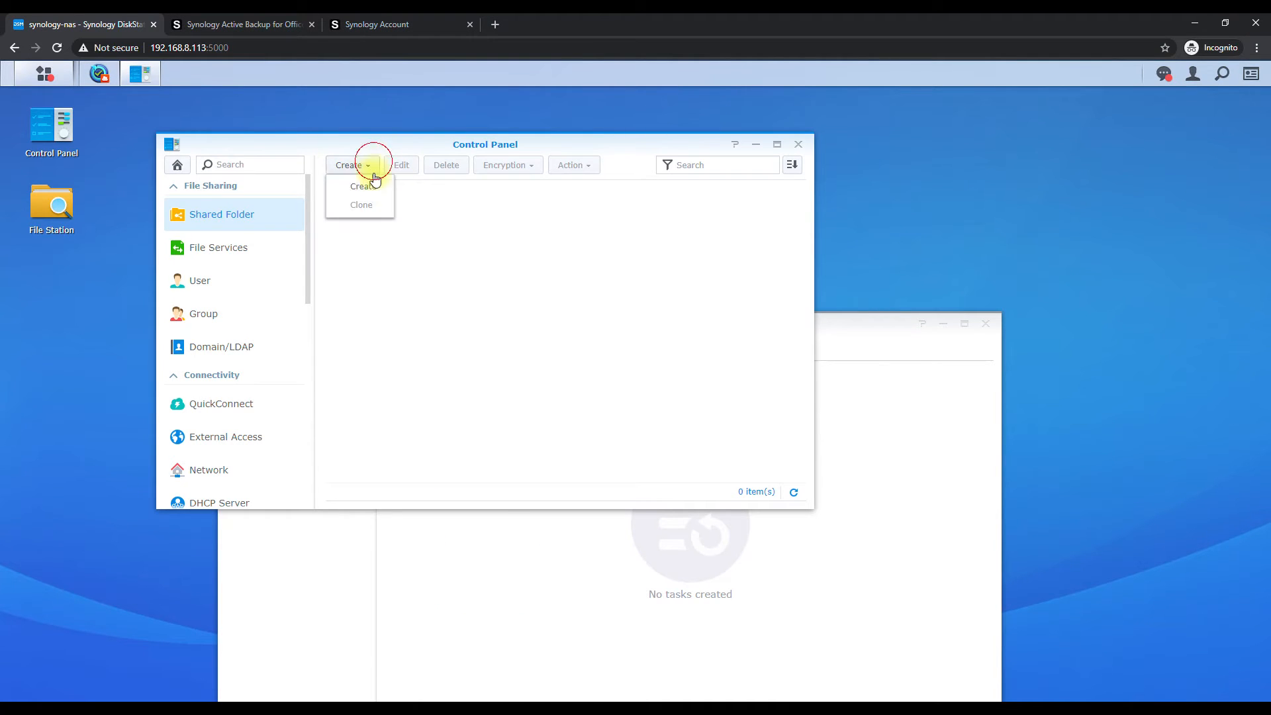
left_click(363, 186)
left_click(407, 243)
type("Backups")
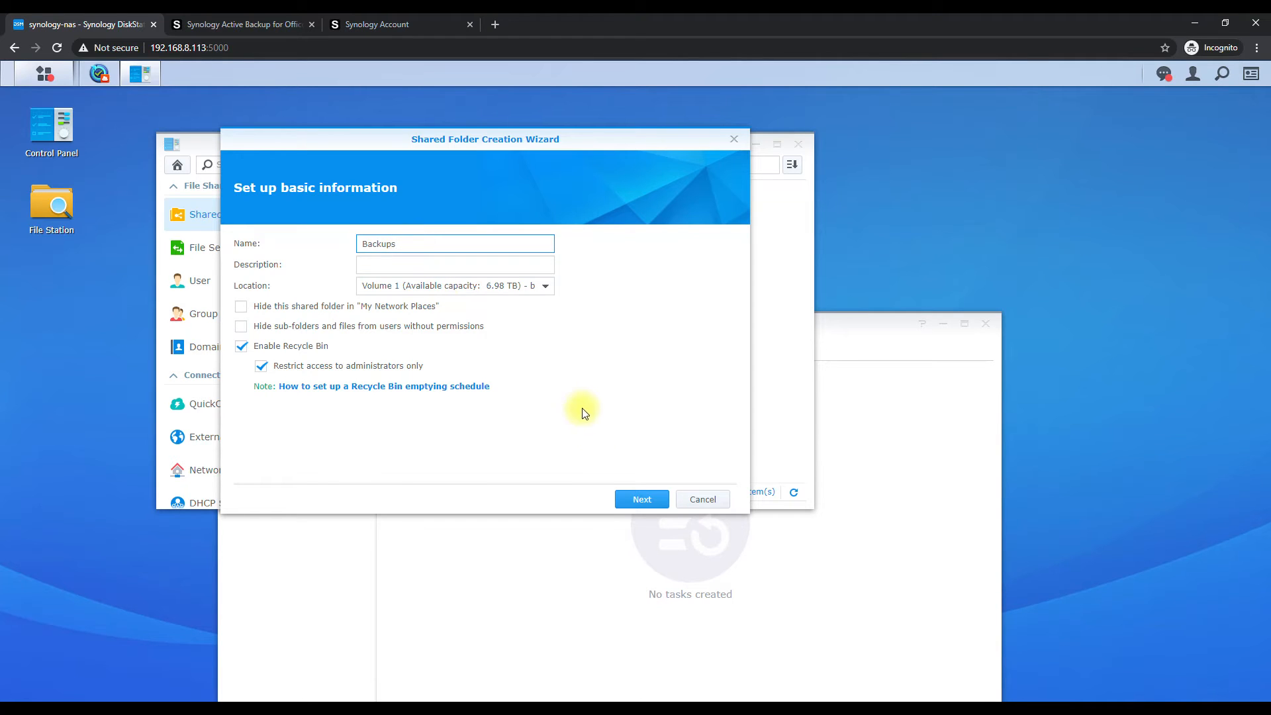
left_click(636, 501)
left_click(635, 501)
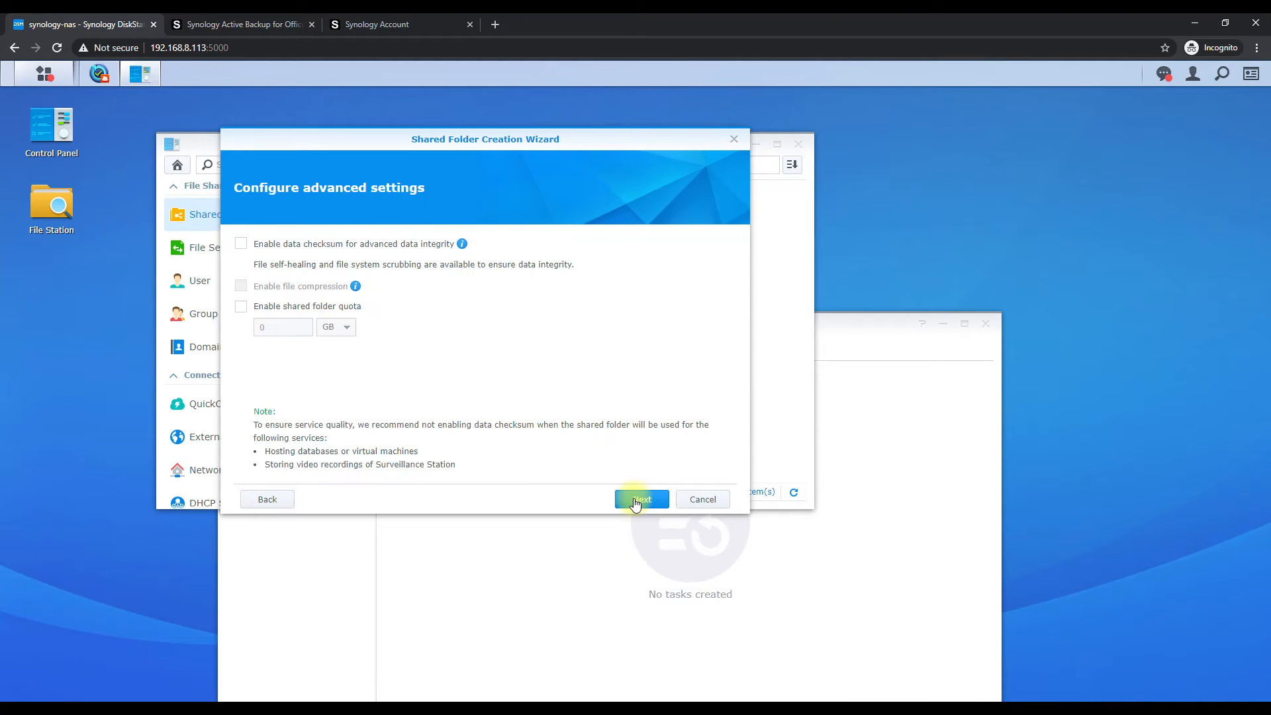
left_click(635, 501)
left_click(640, 499)
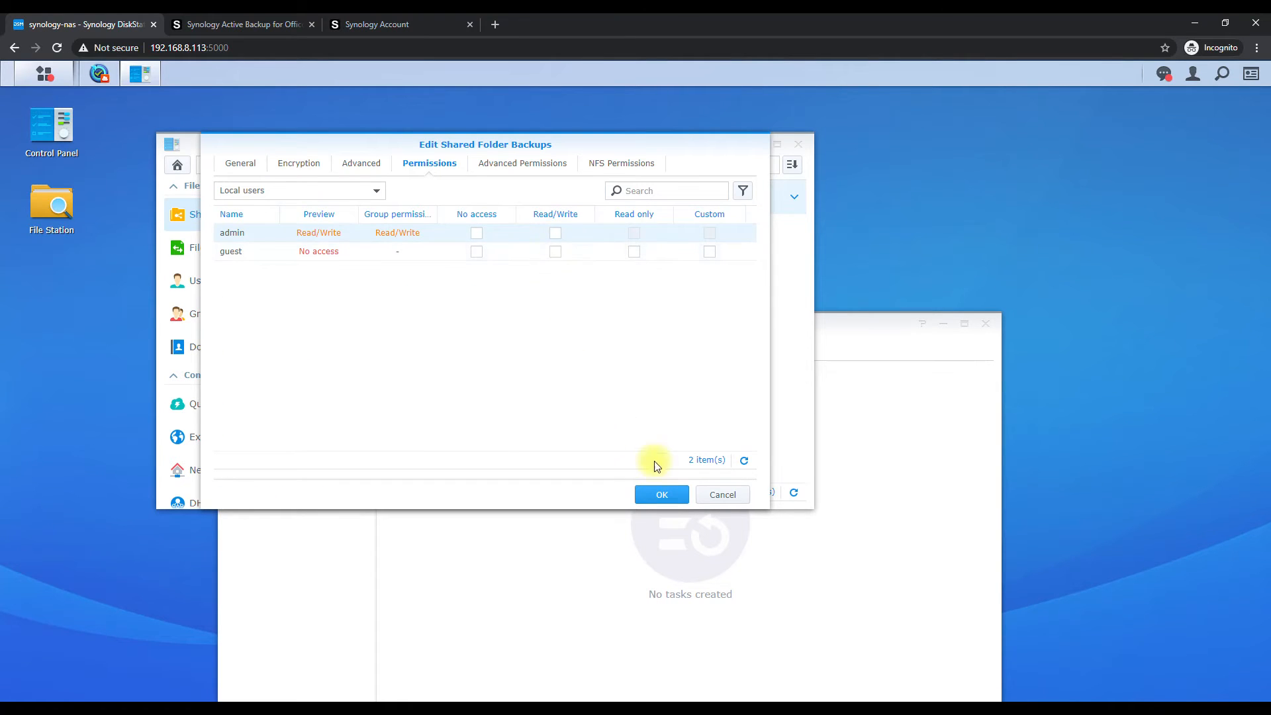
left_click(662, 496)
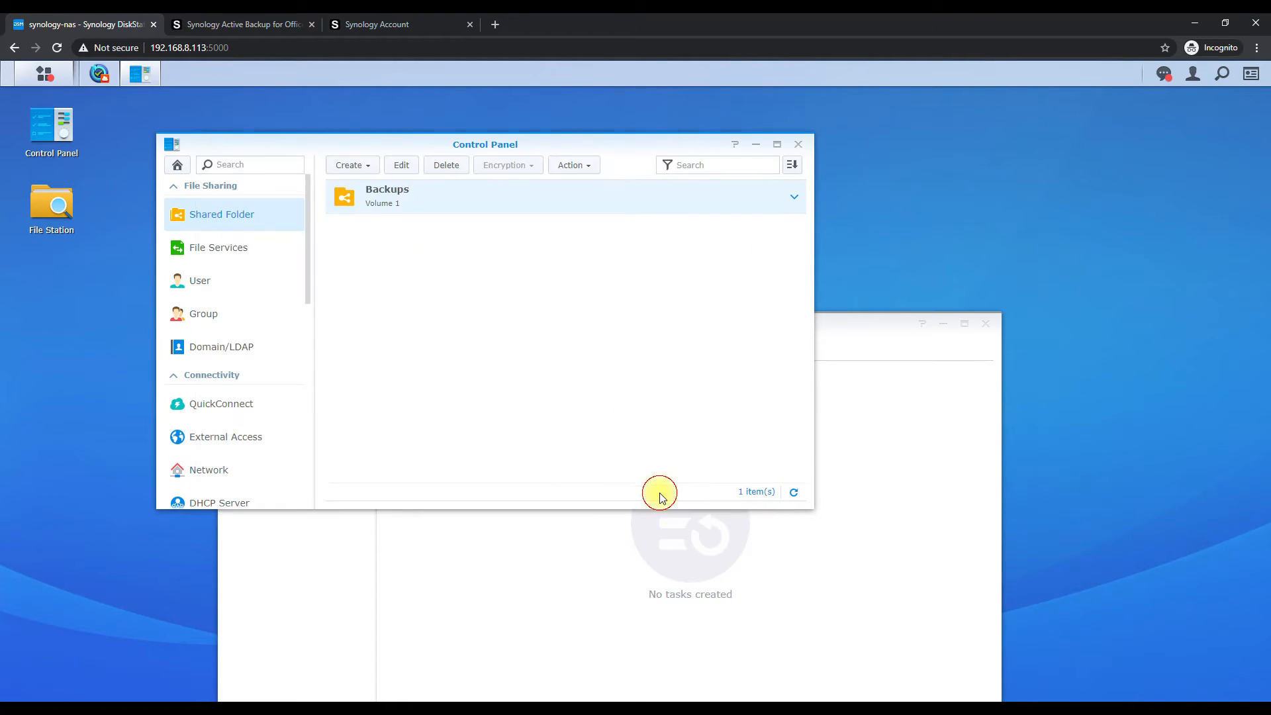
left_click(801, 143)
- Start a new backup task for the Office 365 endpoint, accept the organization permissions, and agree to the redirect to the NAS
left_click_drag(601, 326, 564, 192)
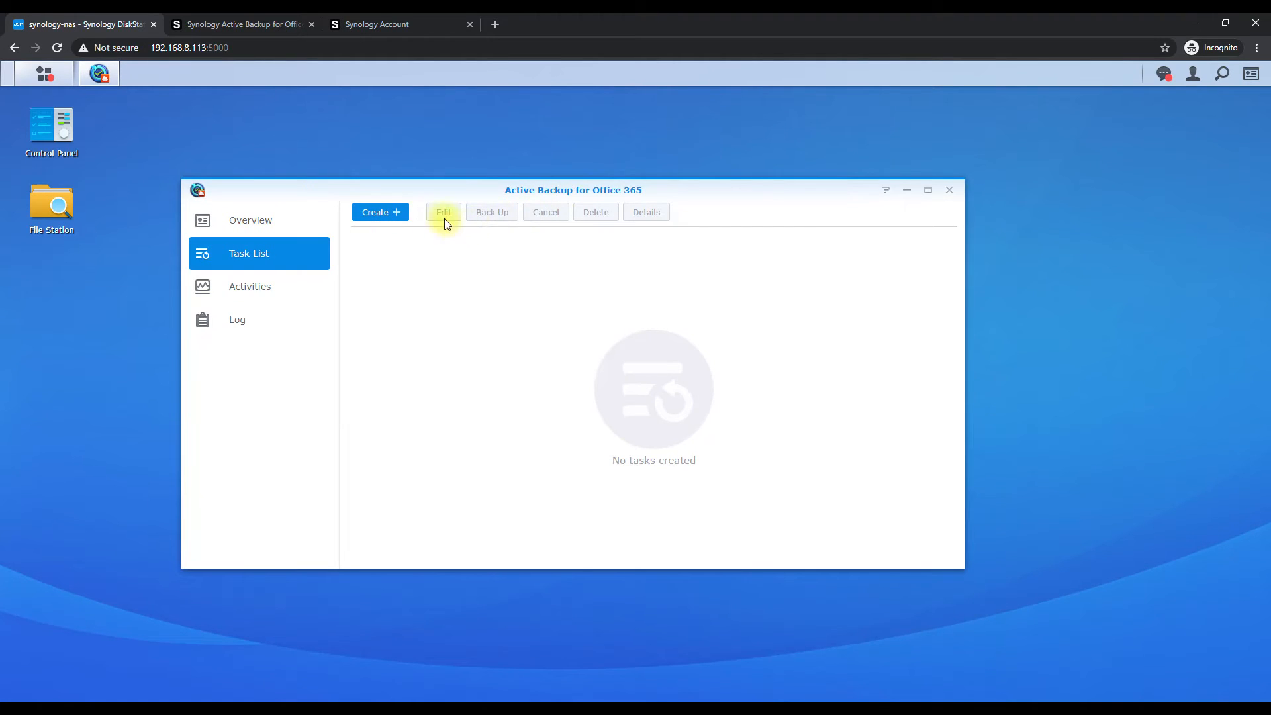
left_click(382, 217)
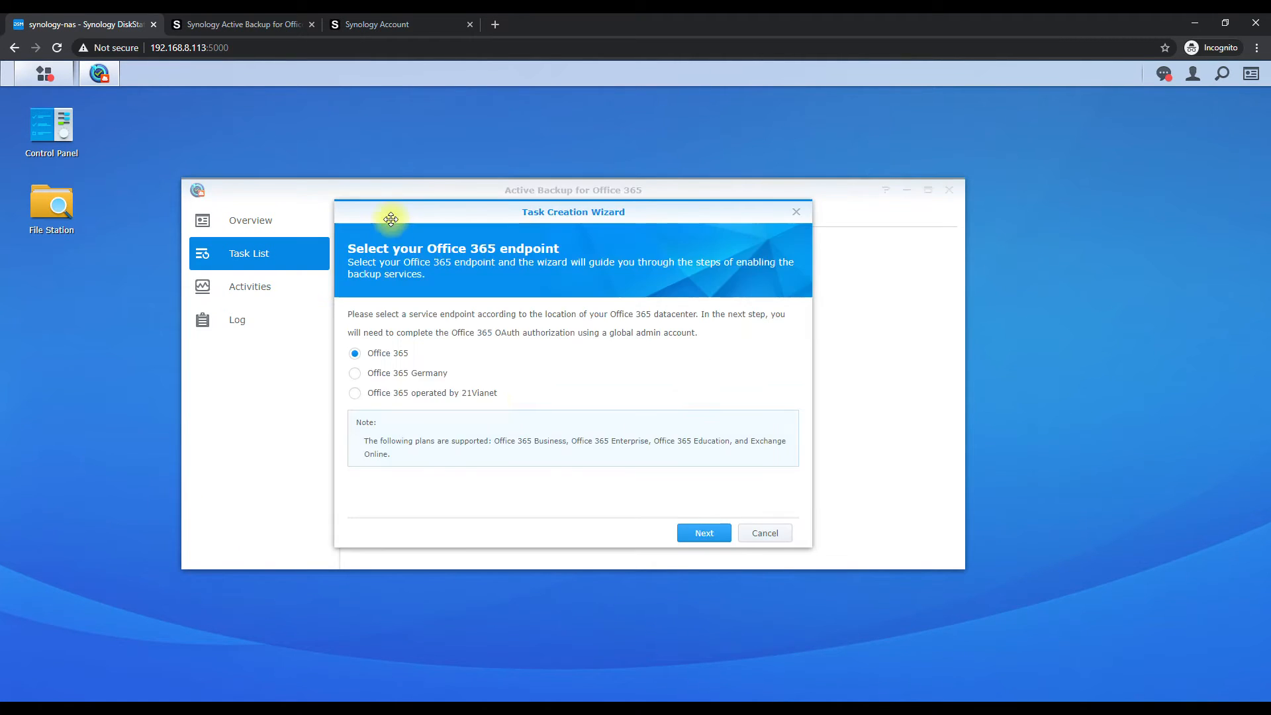
left_click(703, 533)
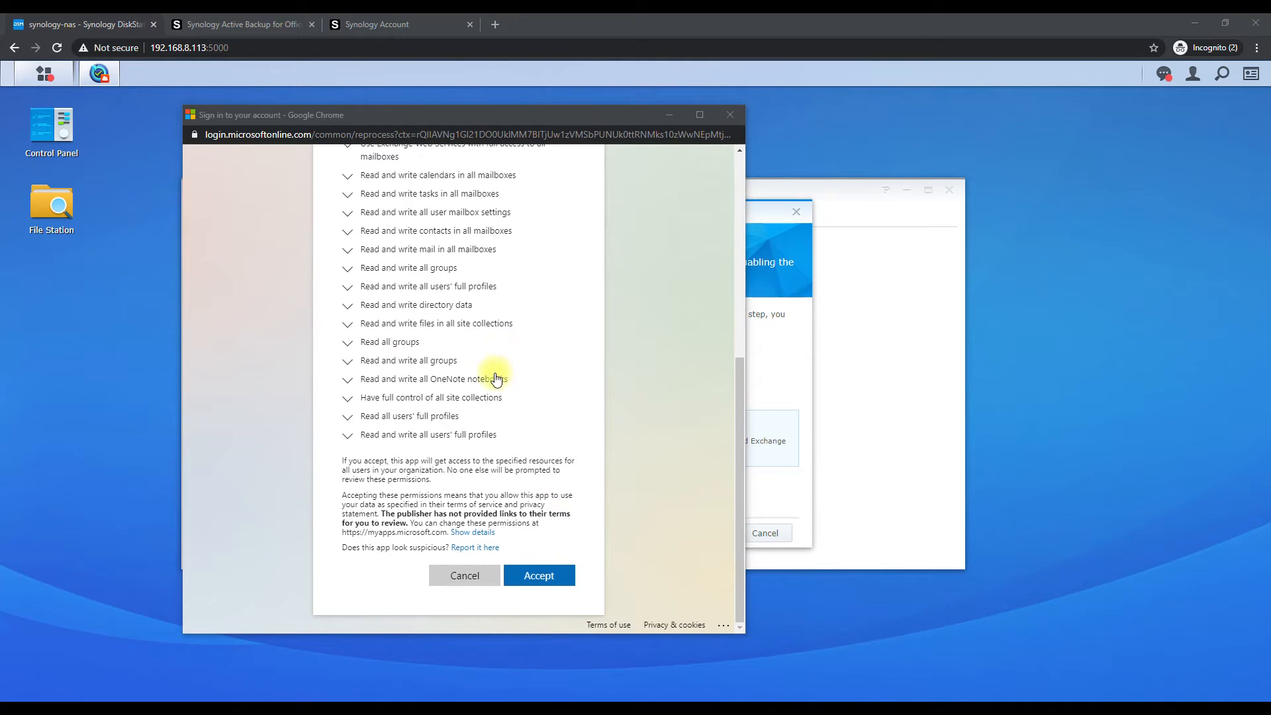
scroll(493, 372, "up", 1)
scroll(488, 321, "down", 1)
left_click(525, 573)
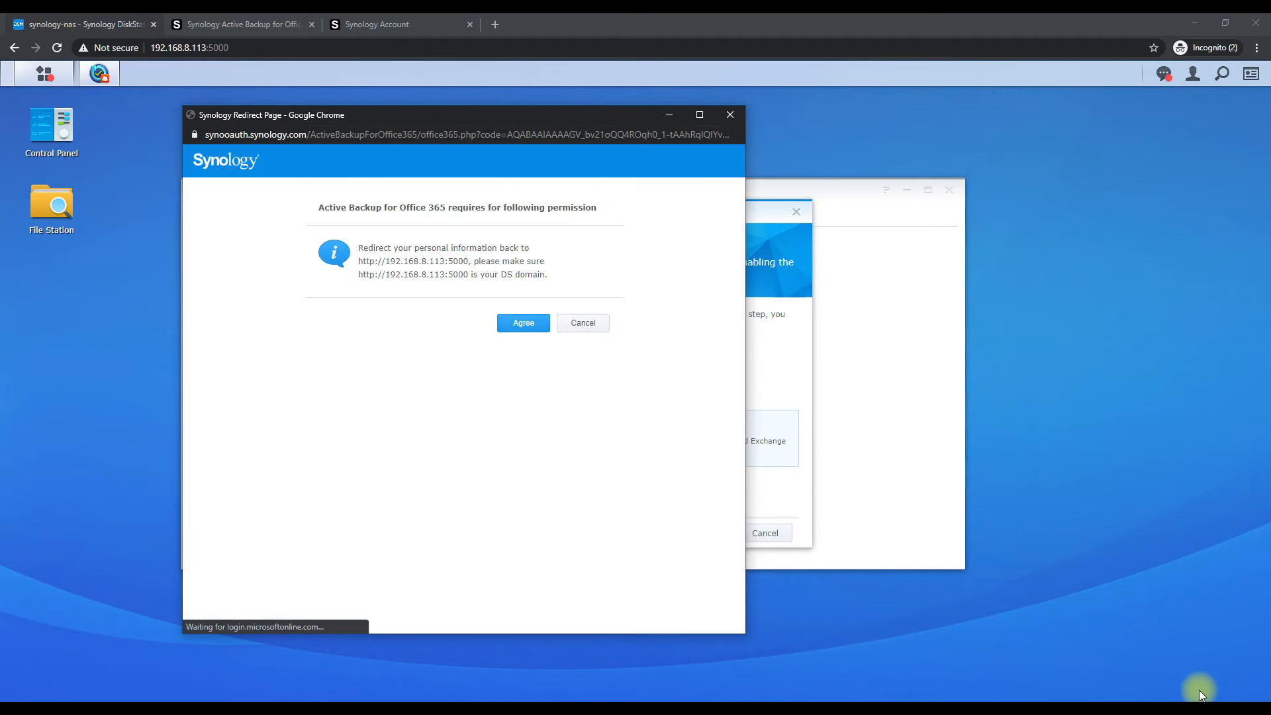
left_click(513, 326)
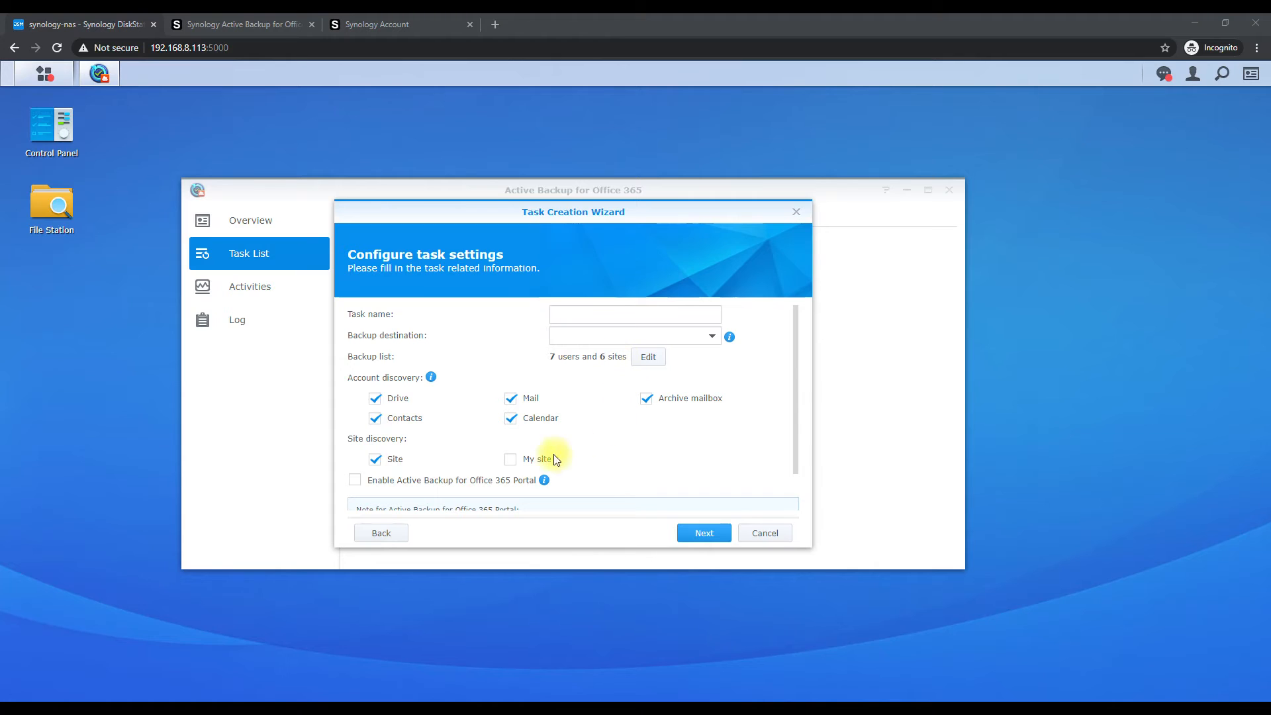
- Enable Active Backup for Office 365 Portal in the new task's settings after checking its explanatory hint
left_click_drag(801, 387, 794, 415)
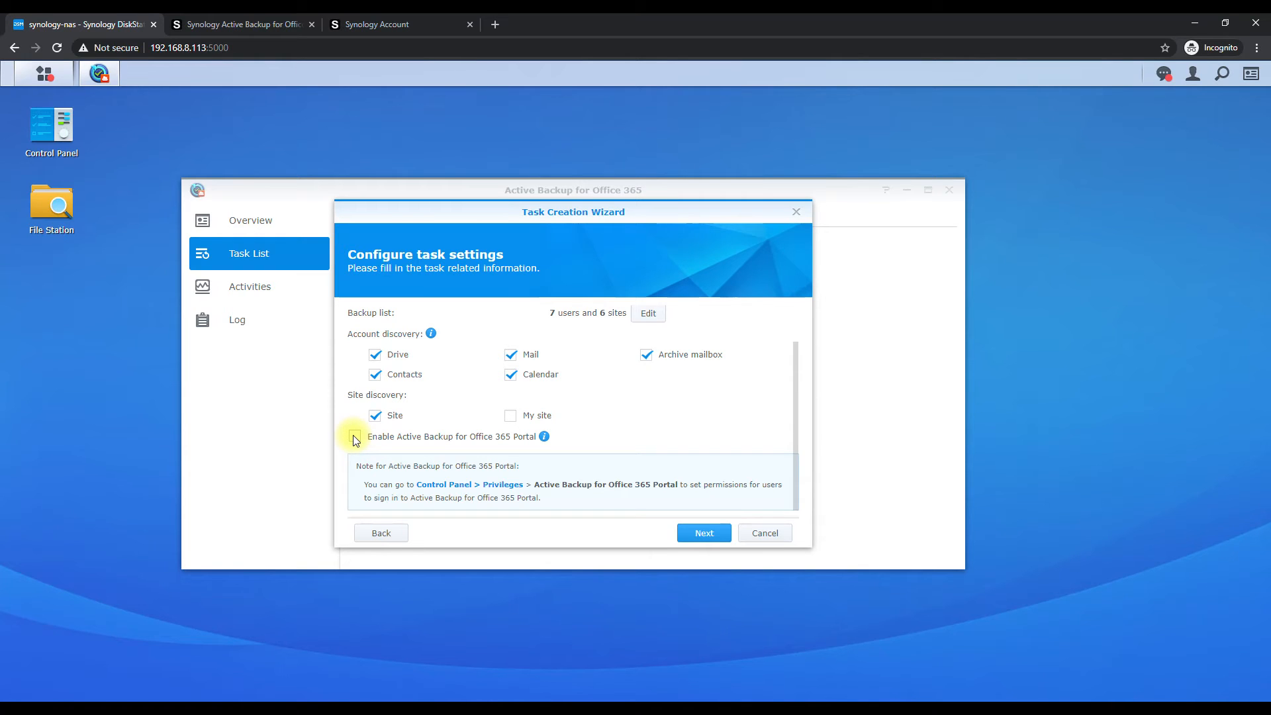
mouse_move(546, 437)
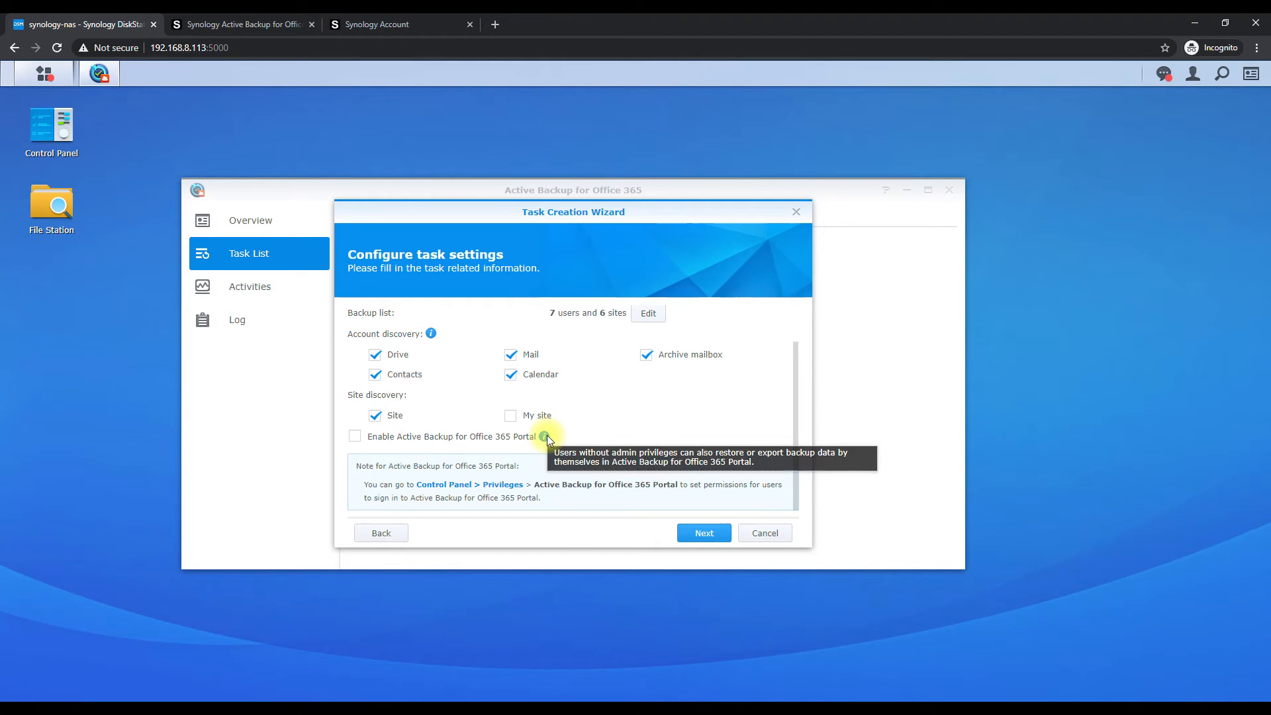
left_click(351, 435)
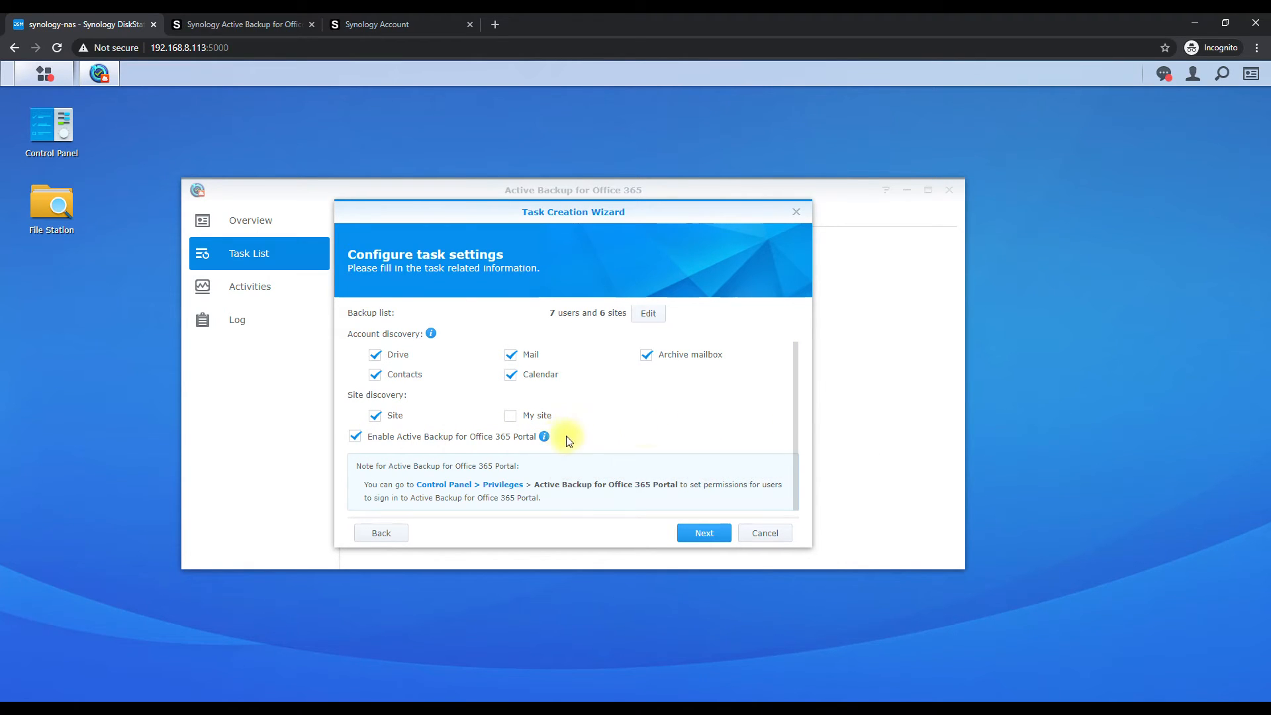
- Name the task Office365 Backup, set its backup destination to Backups, and proceed to the backup and retention policy
left_click_drag(794, 428, 793, 384)
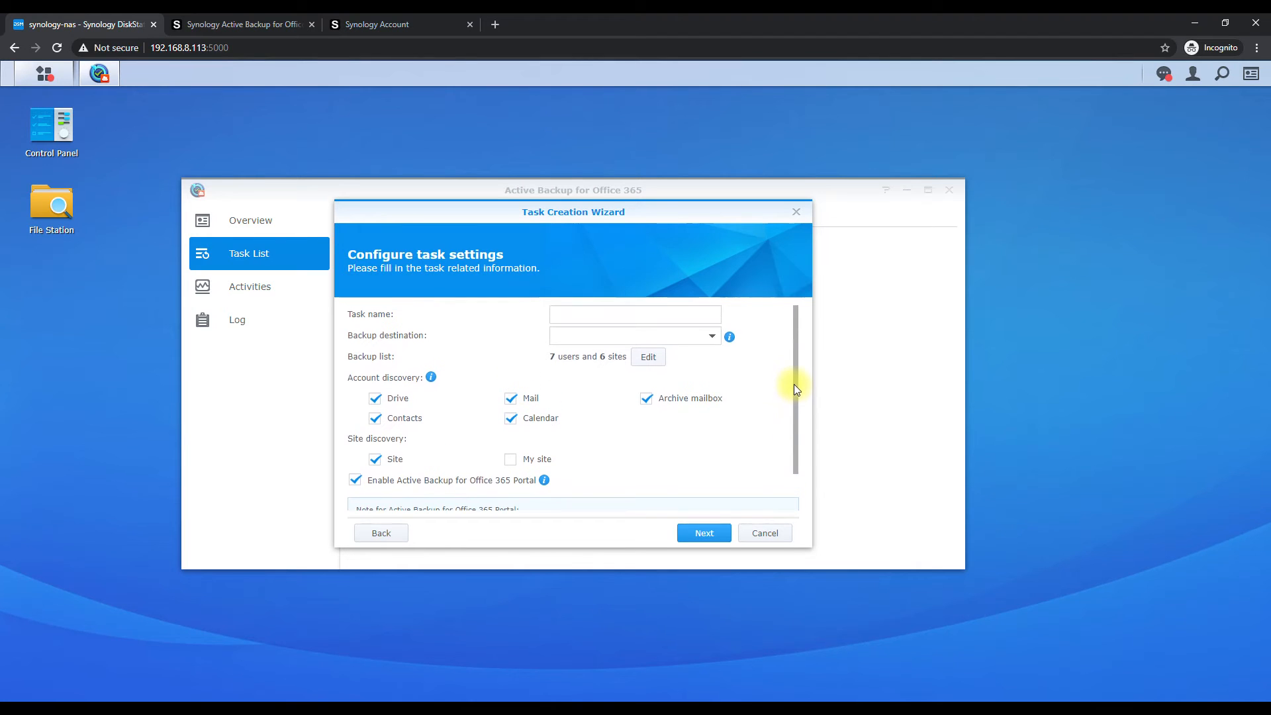
left_click(586, 308)
type("Office365 Backup")
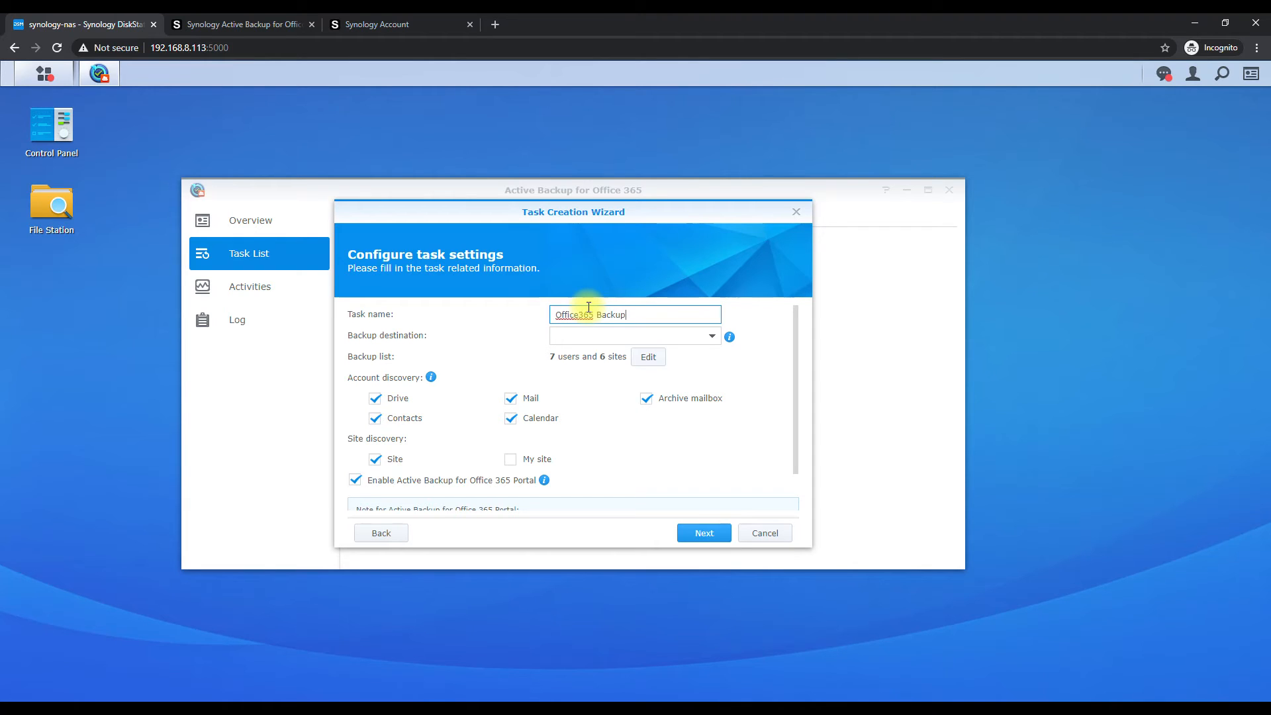
left_click(653, 335)
left_click(647, 358)
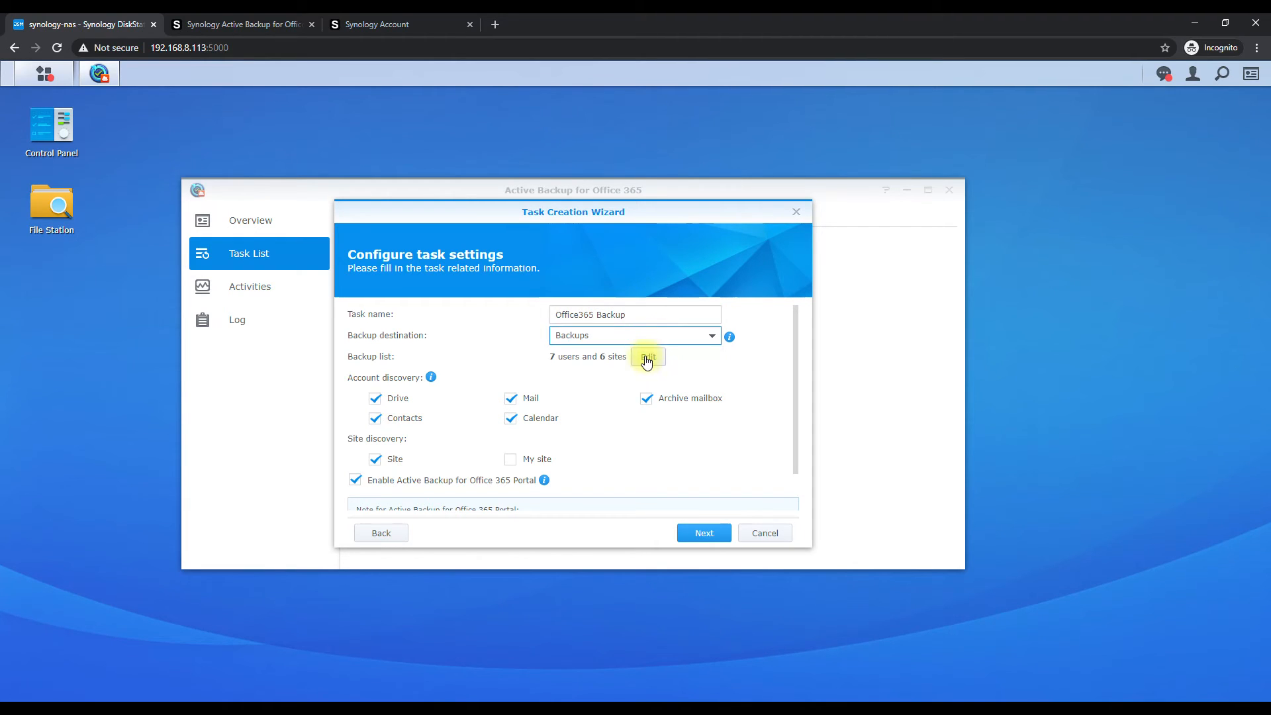
left_click(709, 538)
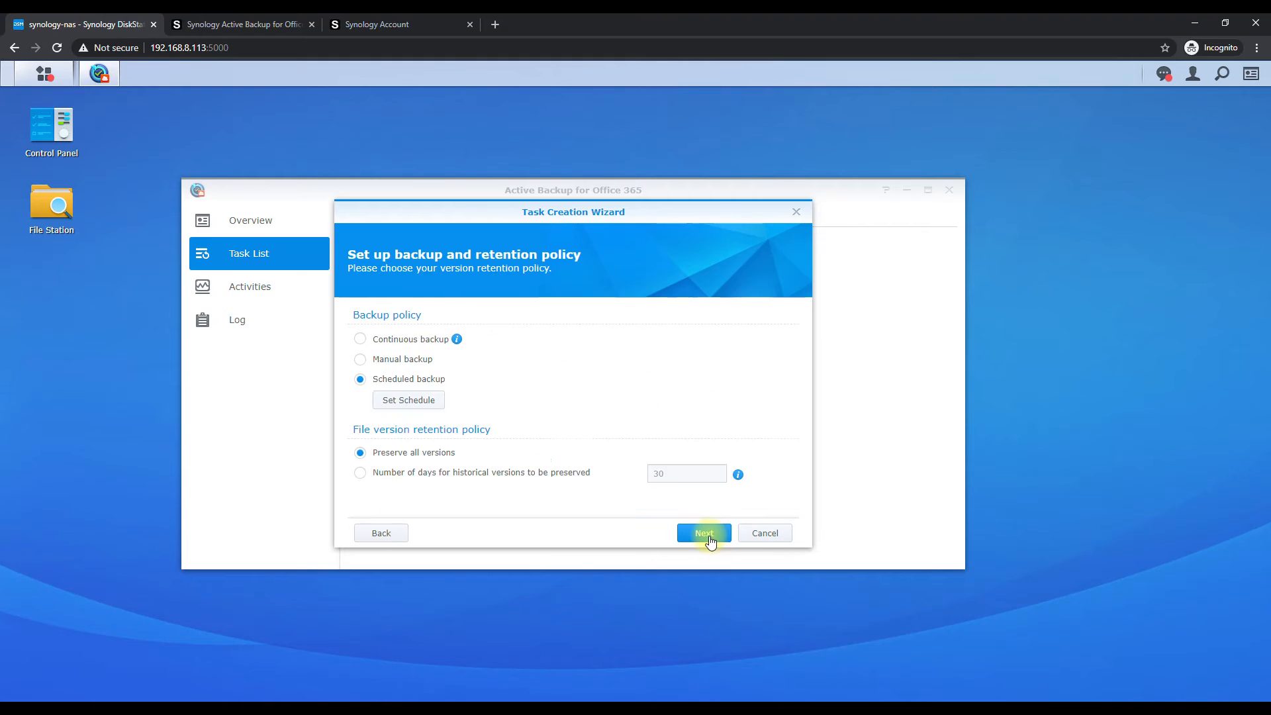
- Set the policy to continuous backup with file version retention by number of days, and apply the task settings
left_click(419, 340)
left_click(572, 478)
left_click(703, 534)
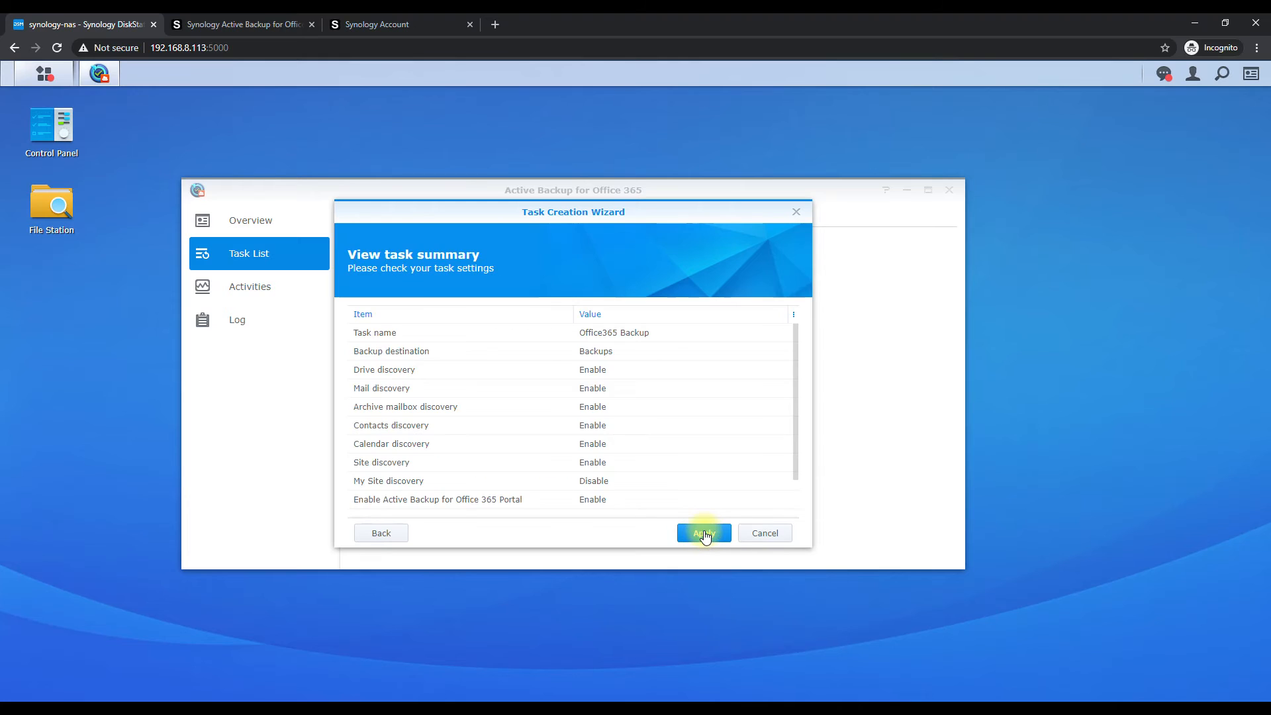
left_click(705, 533)
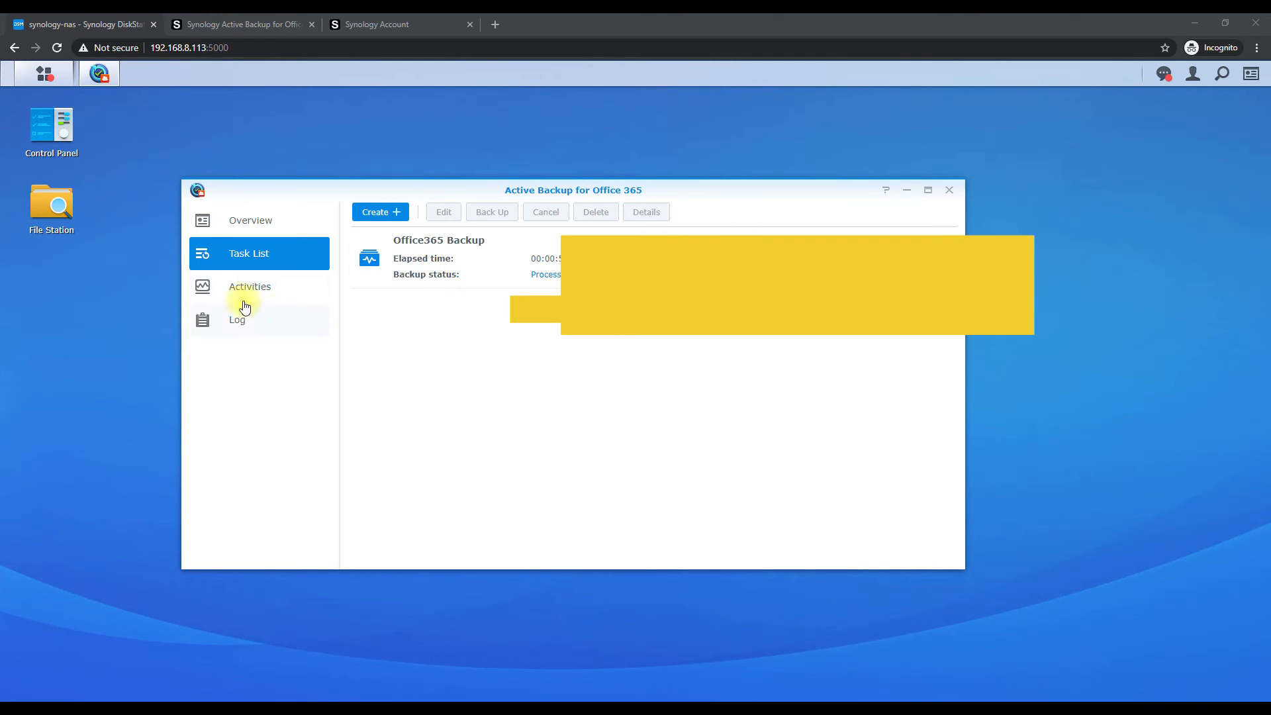
- Examine the backup task's activities, the log, and the overview with its backup summary
left_click(231, 287)
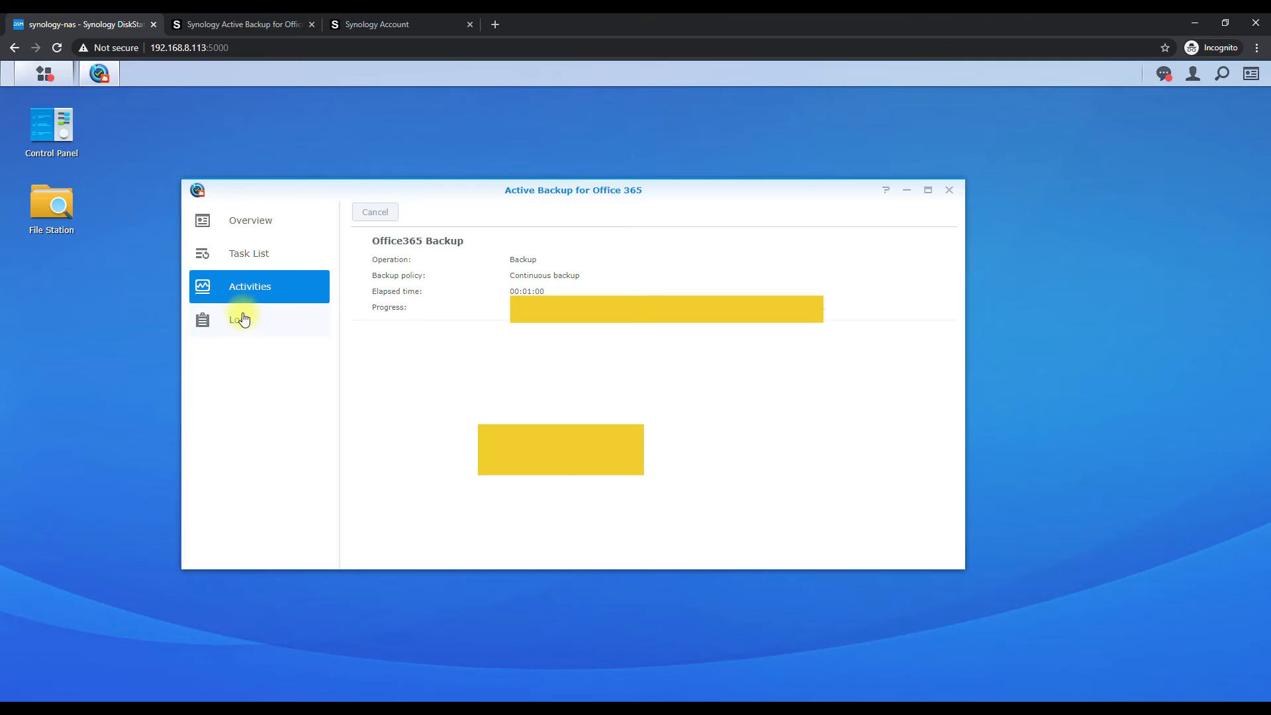
left_click(241, 320)
left_click(260, 229)
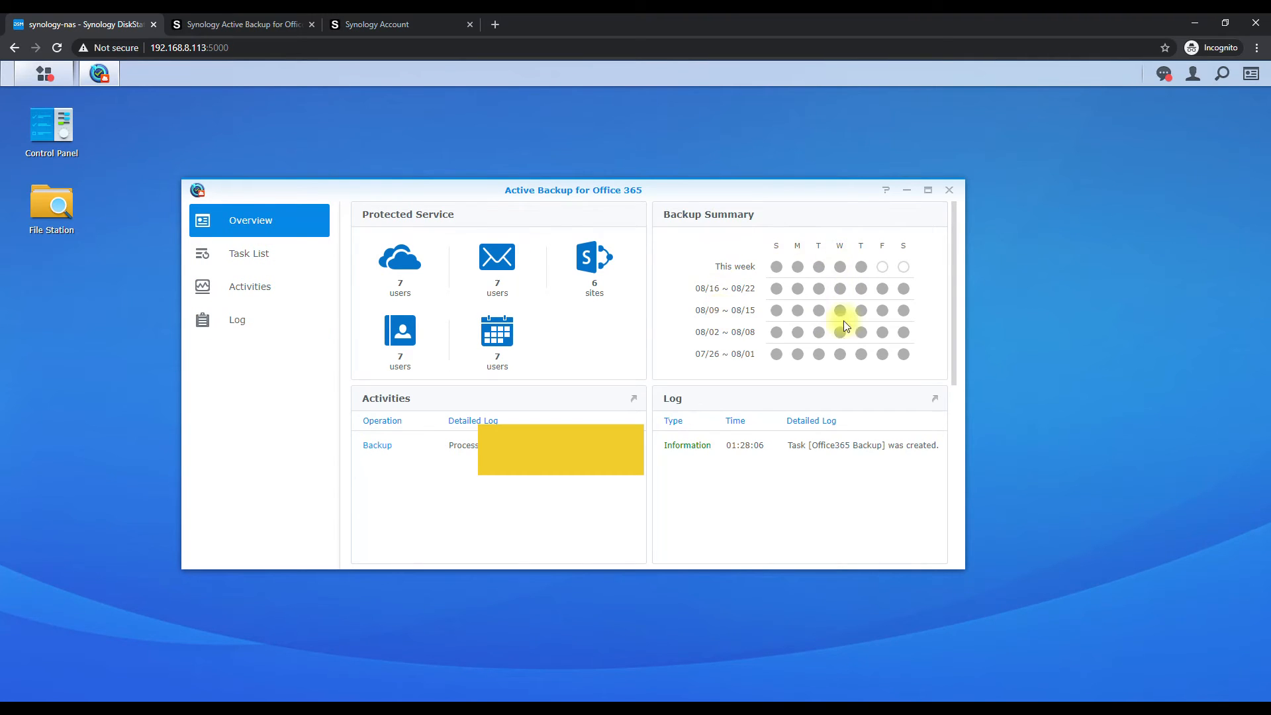
mouse_move(777, 266)
- Close Active Backup for Office 365, relaunch it to view its overview, and close it again
left_click(43, 74)
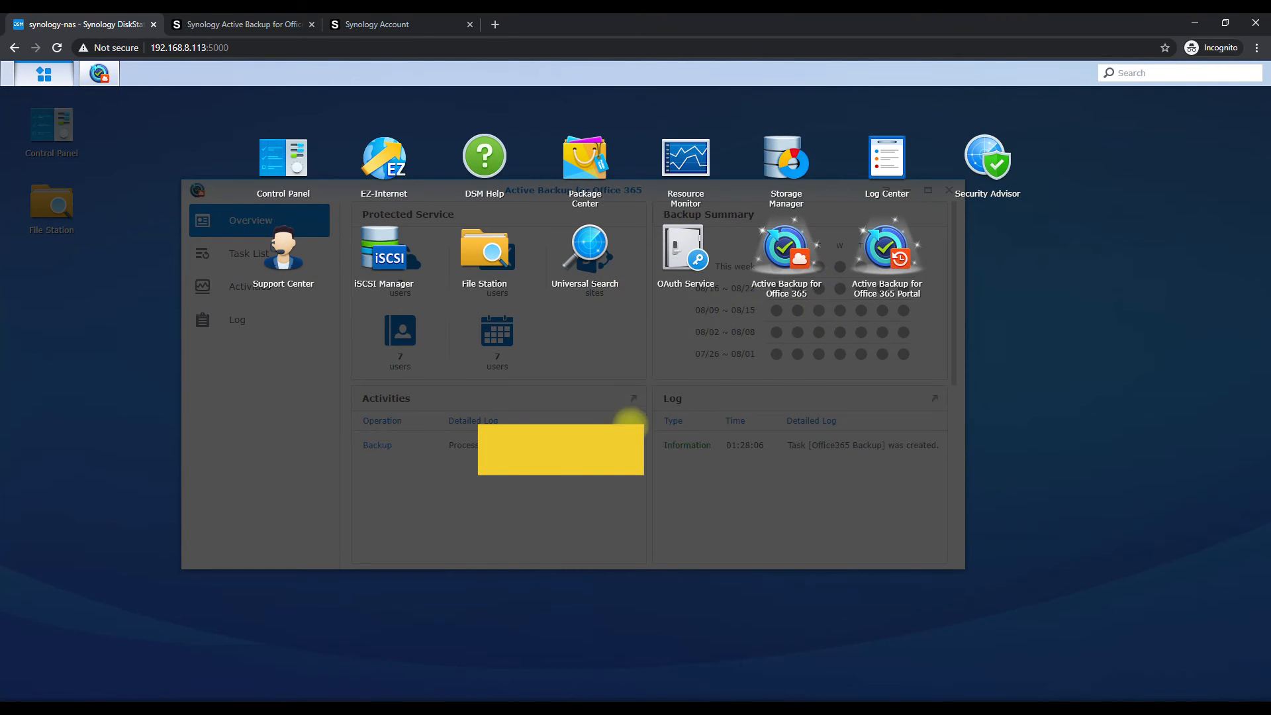
left_click(631, 422)
left_click(949, 192)
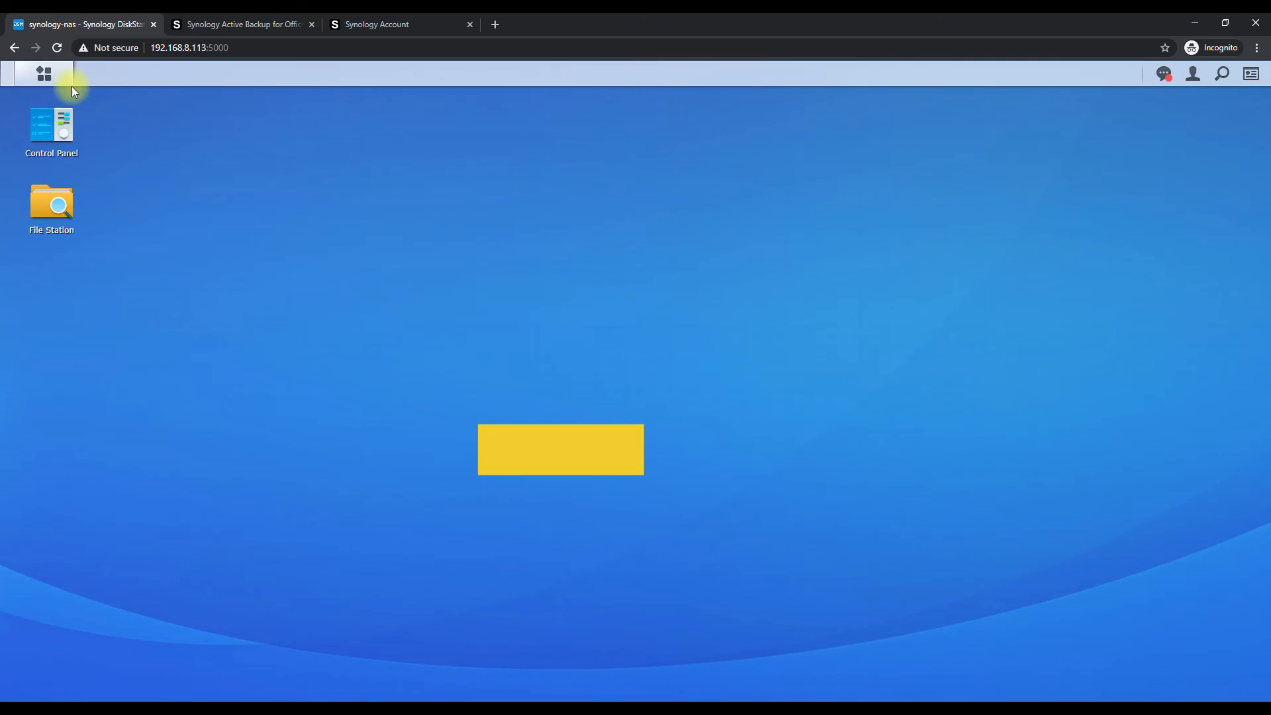
left_click(45, 74)
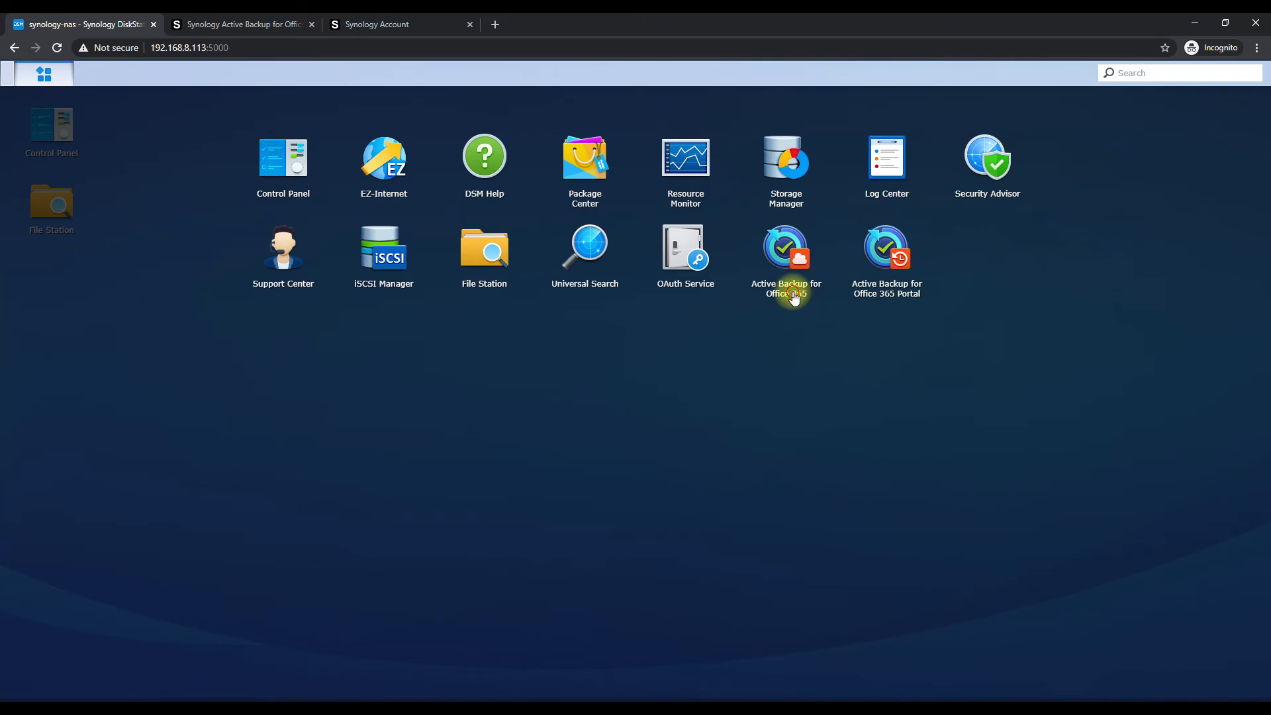
left_click(792, 291)
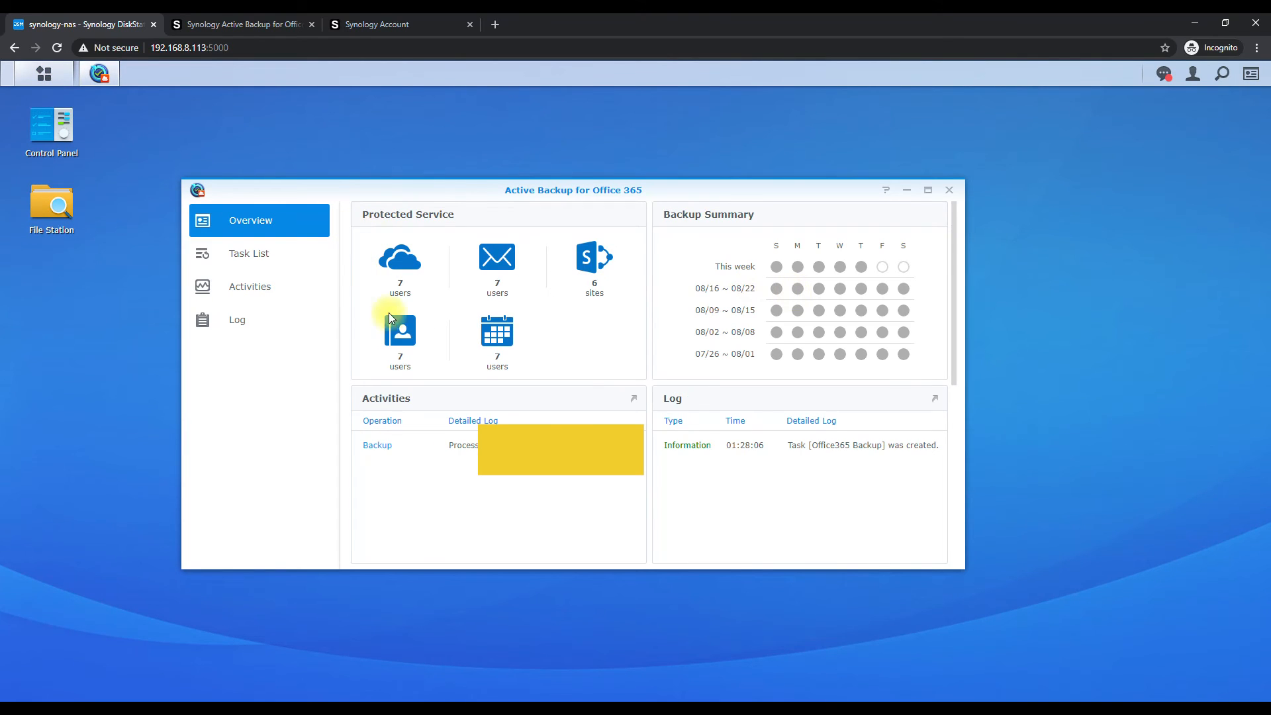
left_click(949, 191)
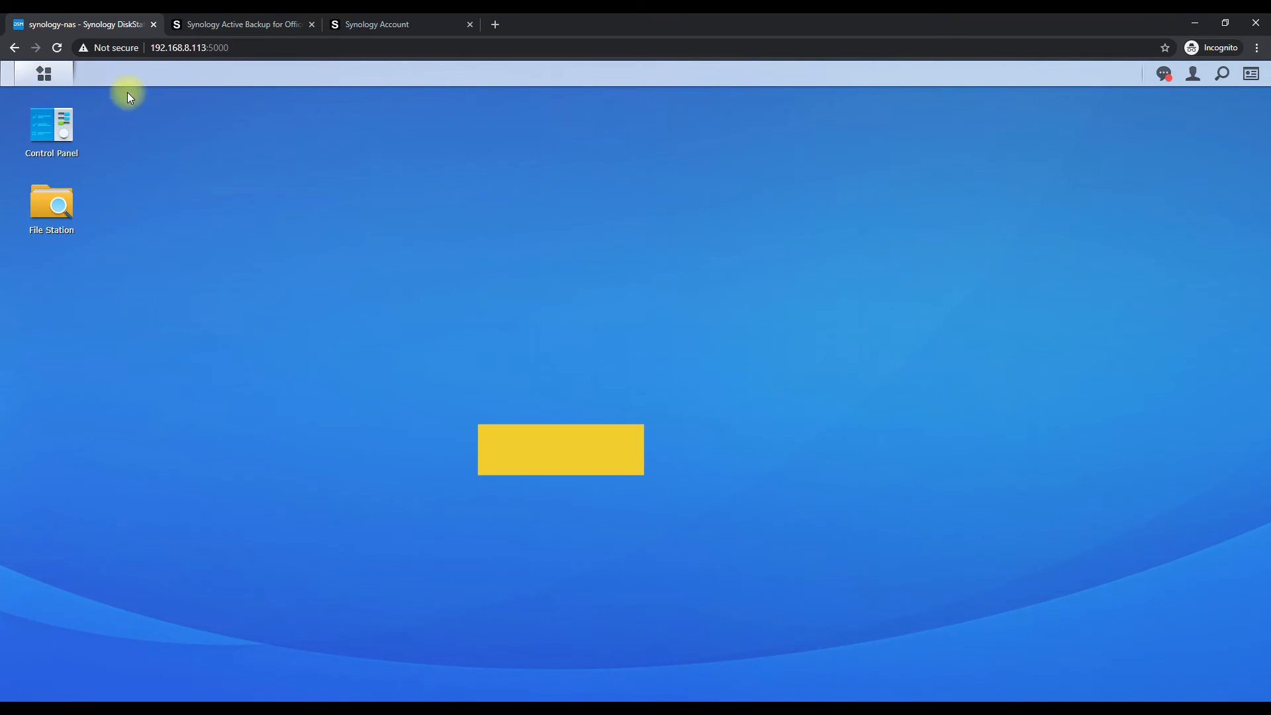
- Launch Active Backup for Office 365 Portal and change the view role to the first active user in the list
left_click(53, 75)
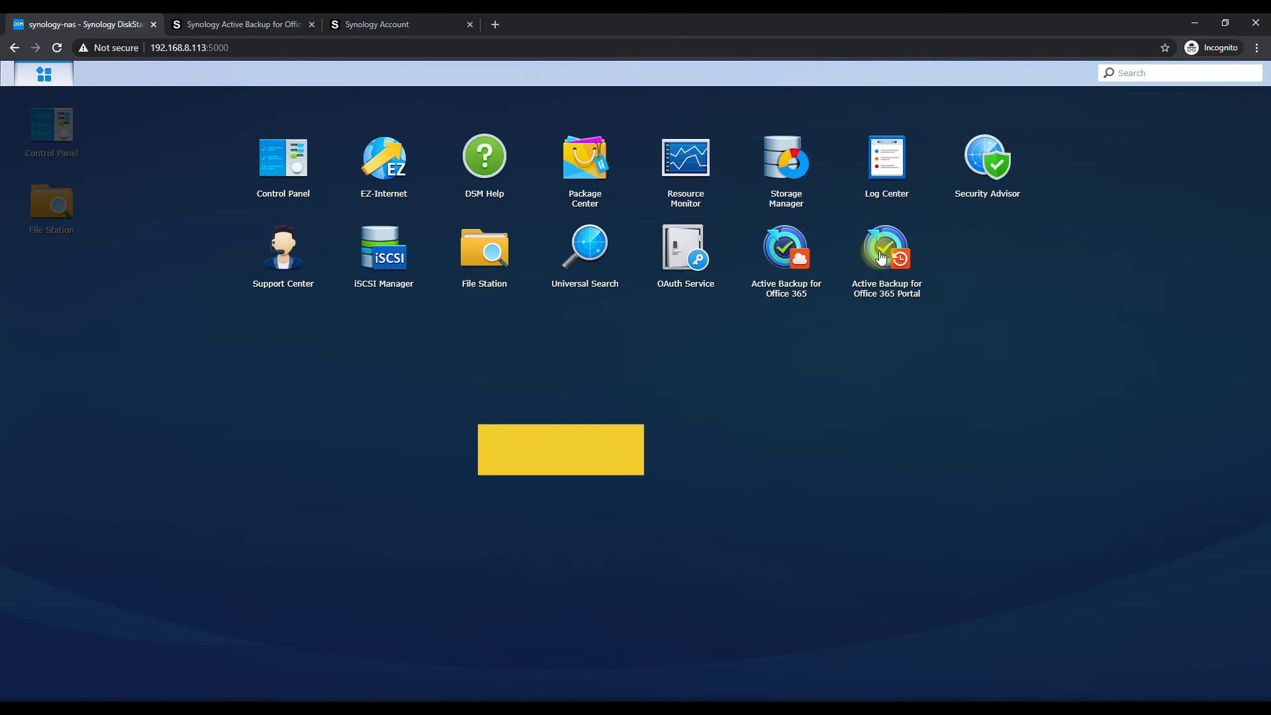
left_click(882, 255)
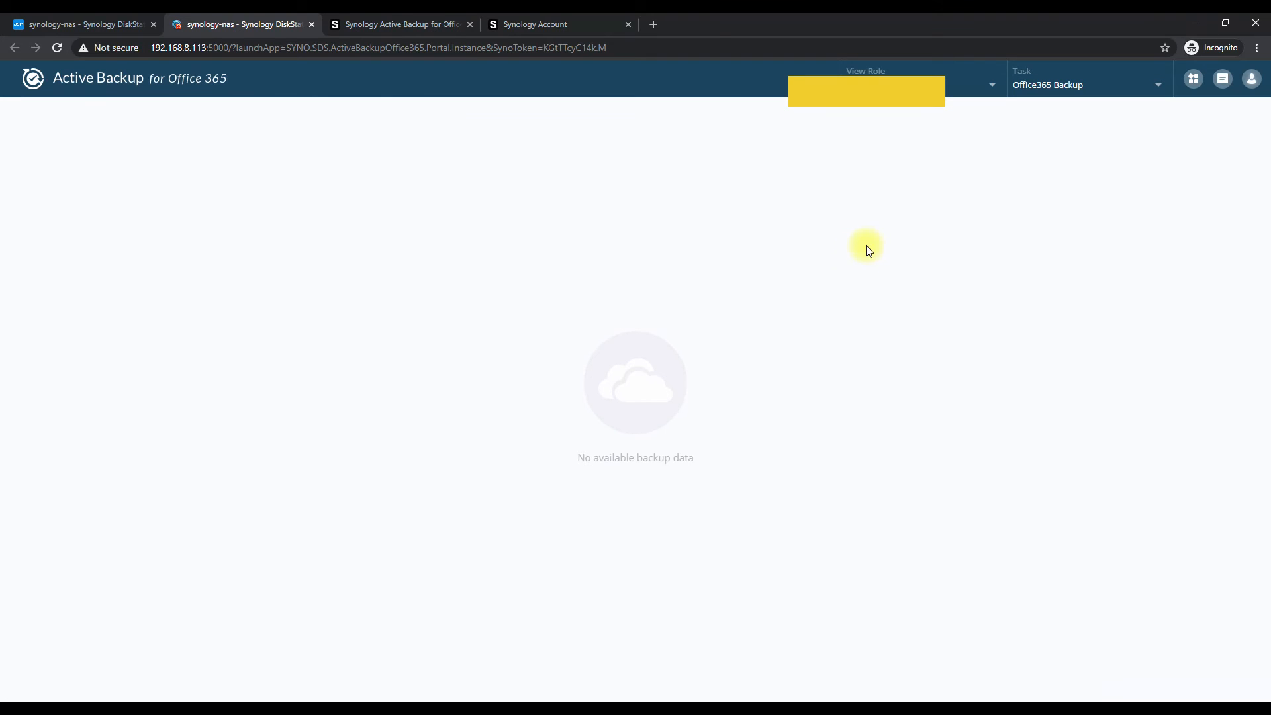
left_click(989, 86)
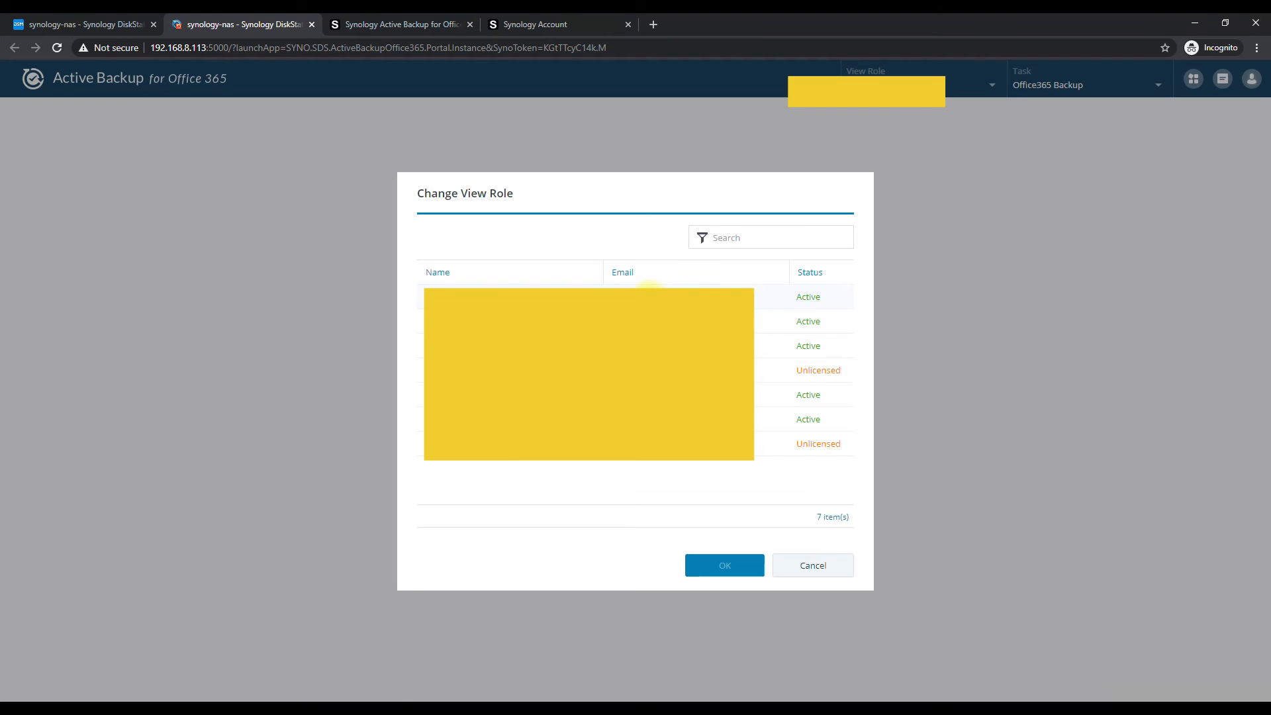
left_click(650, 289)
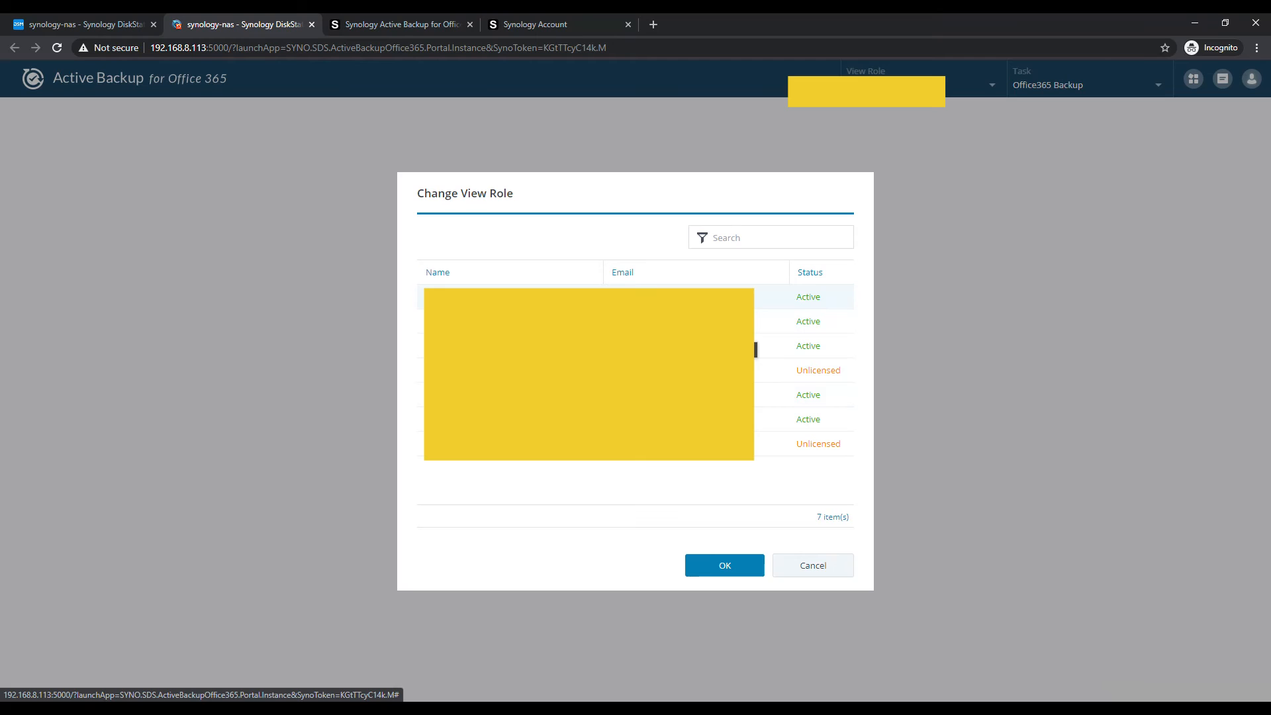
left_click(726, 559)
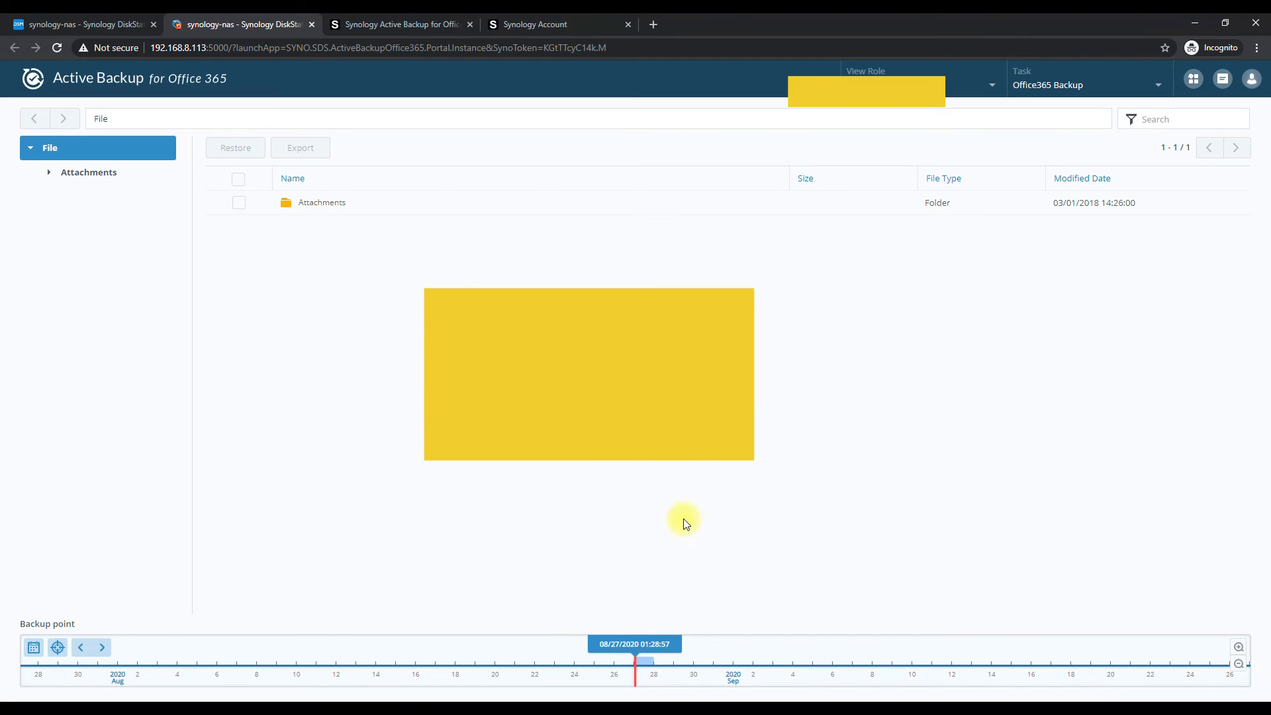
- Browse the user's backed-up Attachments folder, and view the Inbox in the Mail backup
double_click(324, 210)
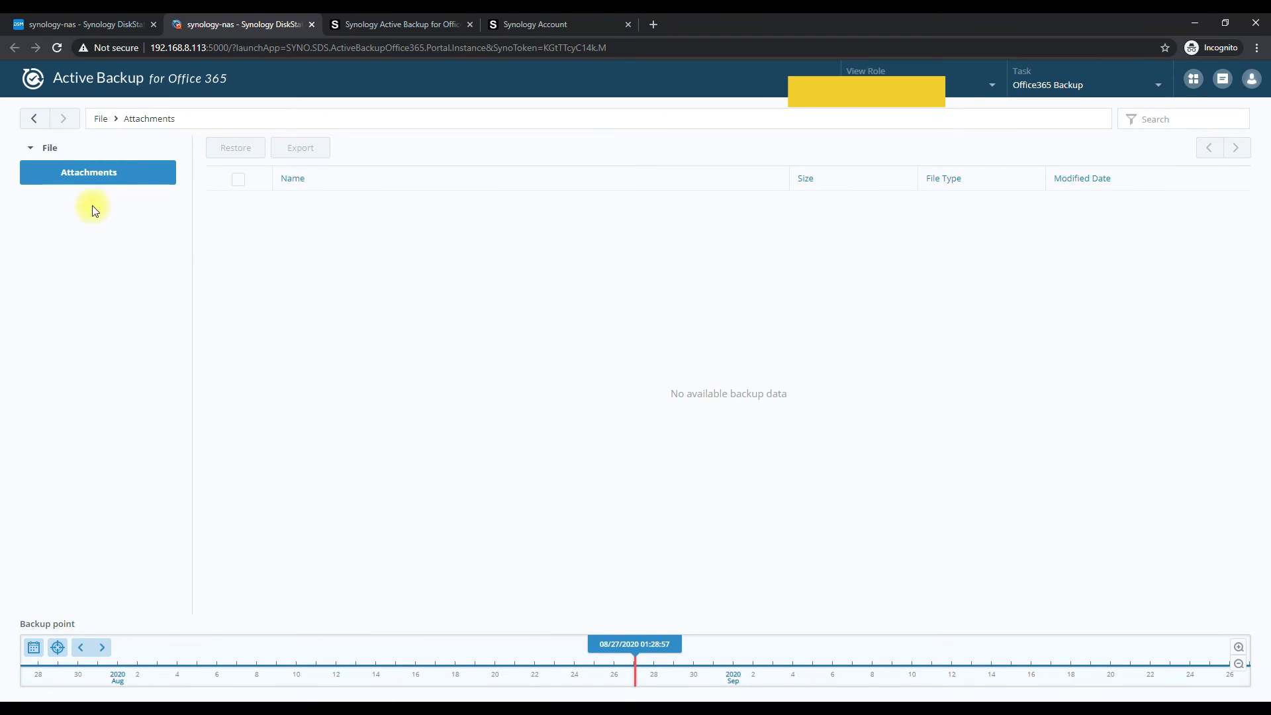
left_click(1157, 93)
left_click(1195, 79)
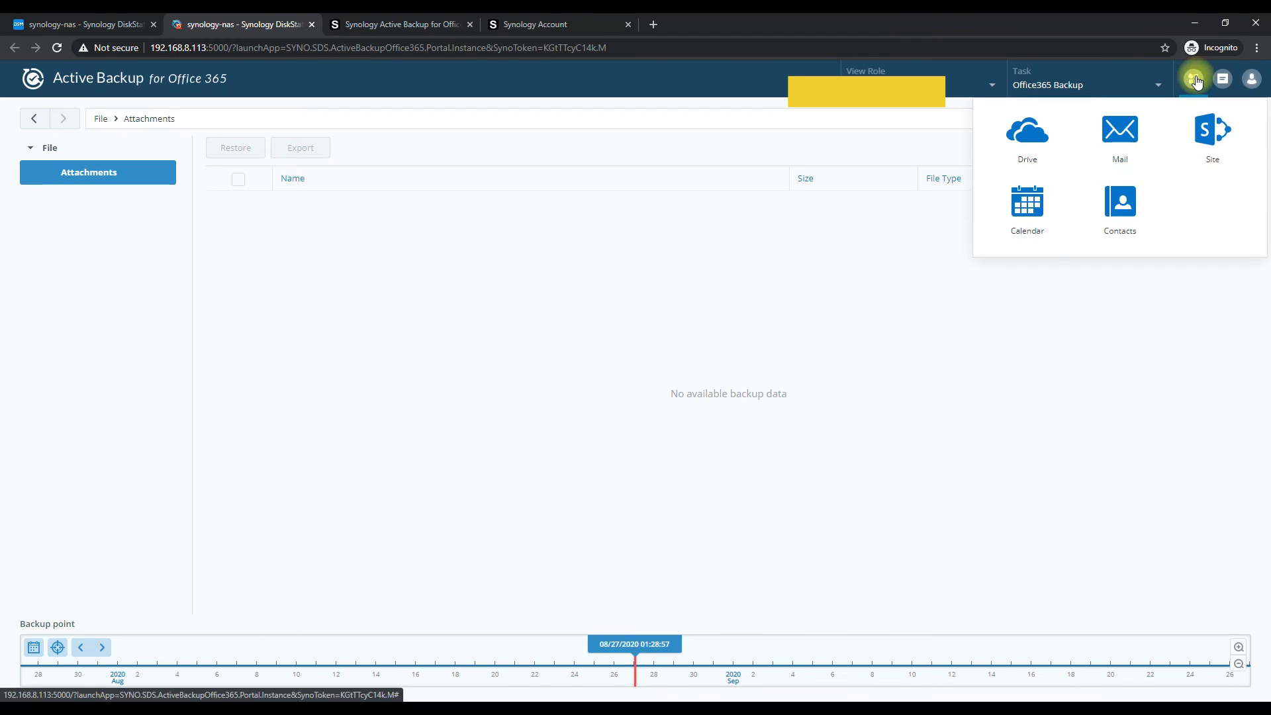
left_click(1118, 141)
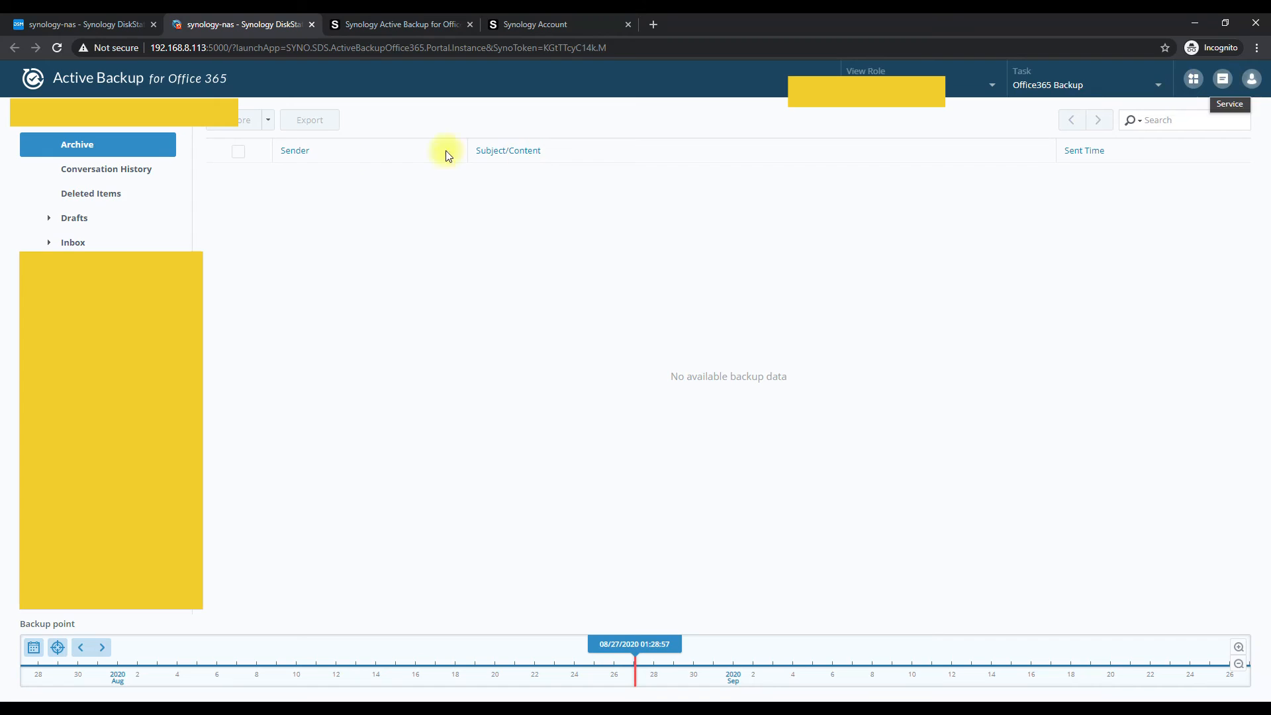
left_click(78, 237)
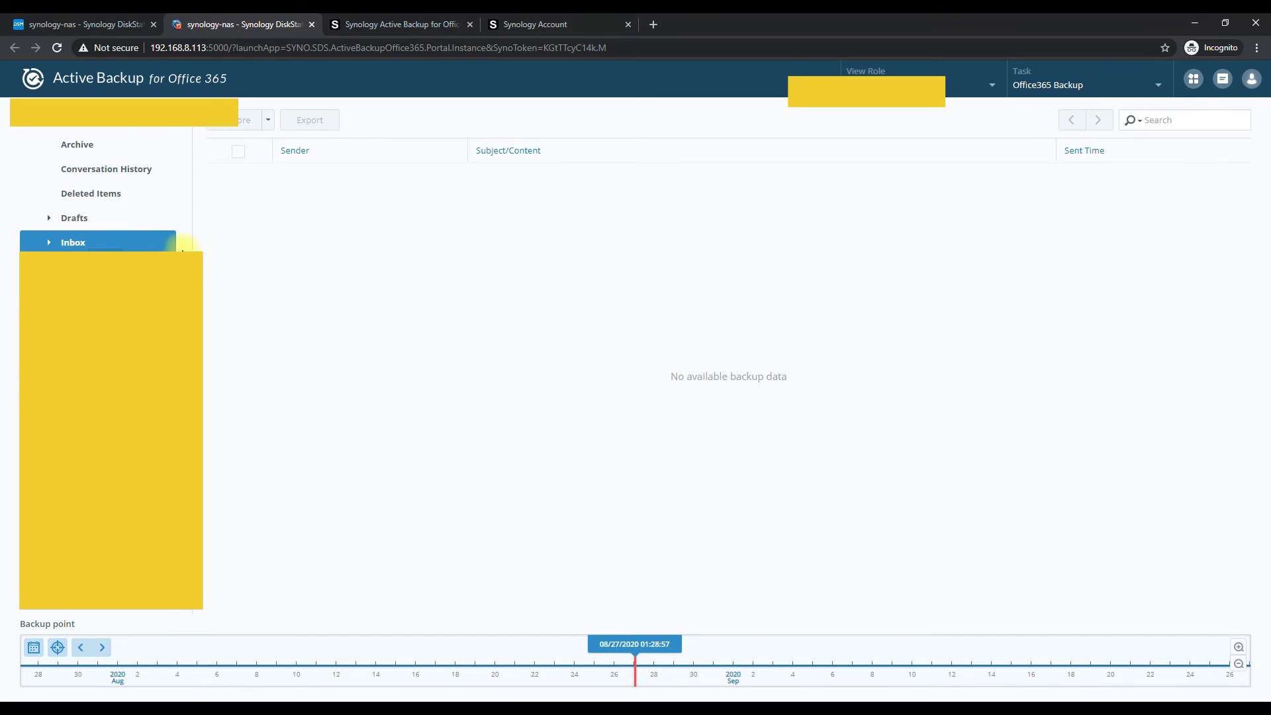
- Expand and collapse the Inbox folder in the user's Mail backup to check for subfolders
left_click(48, 243)
left_click(48, 243)
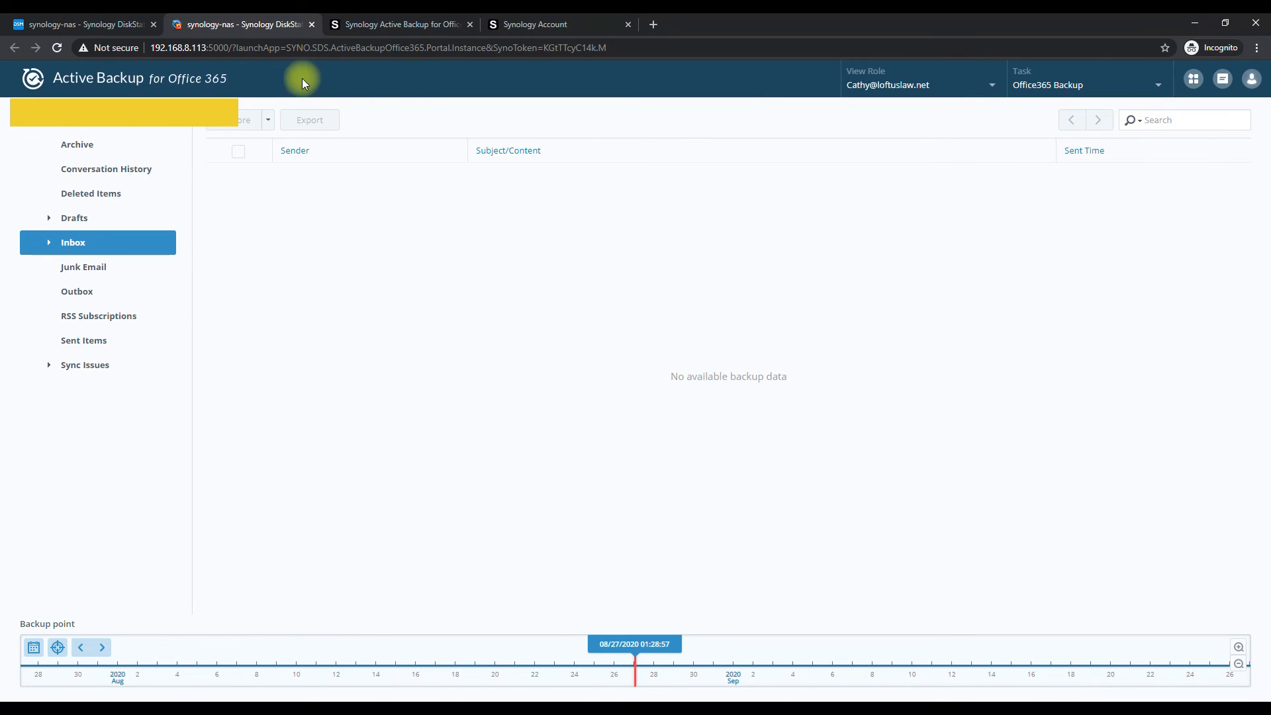
- Return to the DSM desktop, launch Active Backup for Office 365, and view the Office365 Backup task's general settings without changing them
left_click(108, 27)
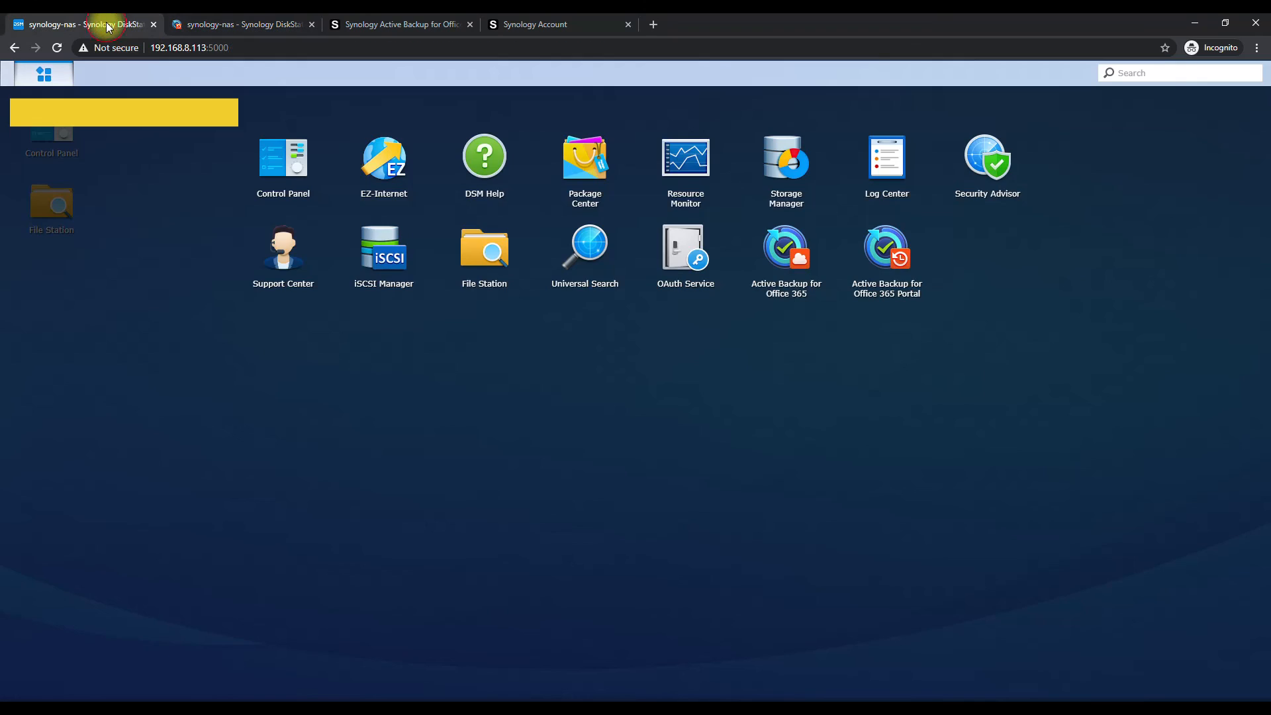
left_click(793, 238)
left_click(263, 262)
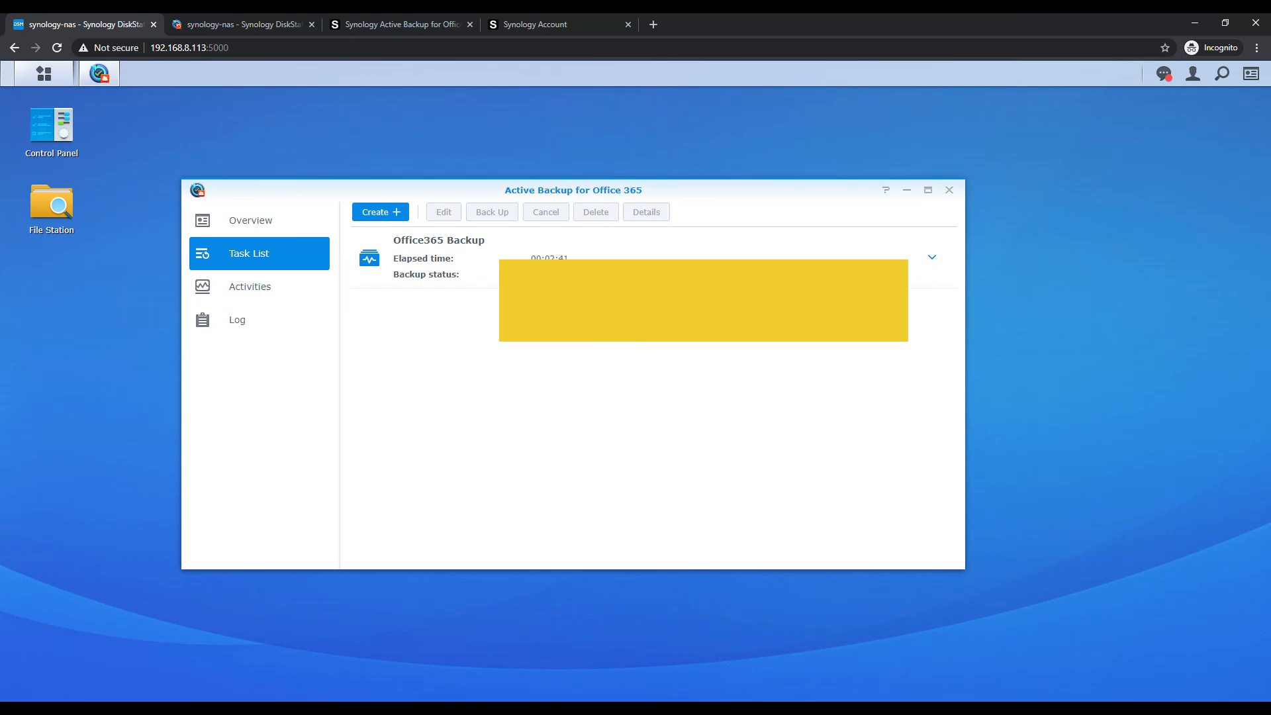
left_click(443, 213)
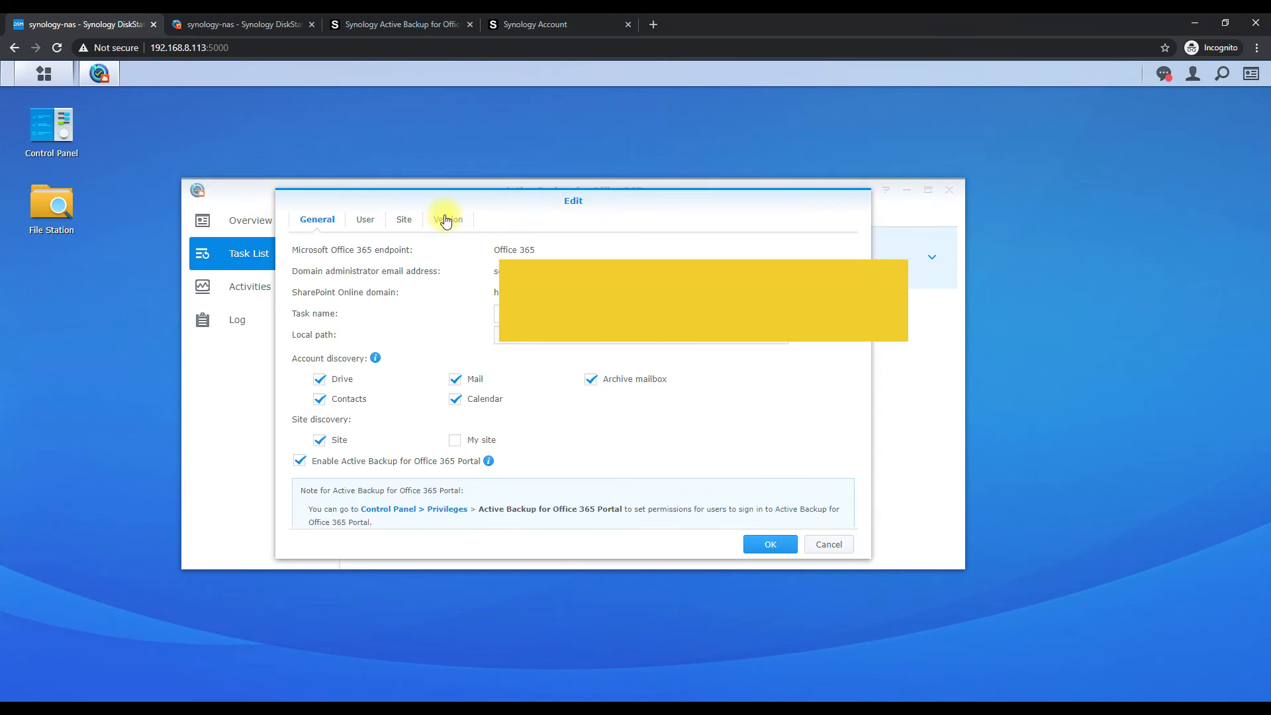
left_click(824, 545)
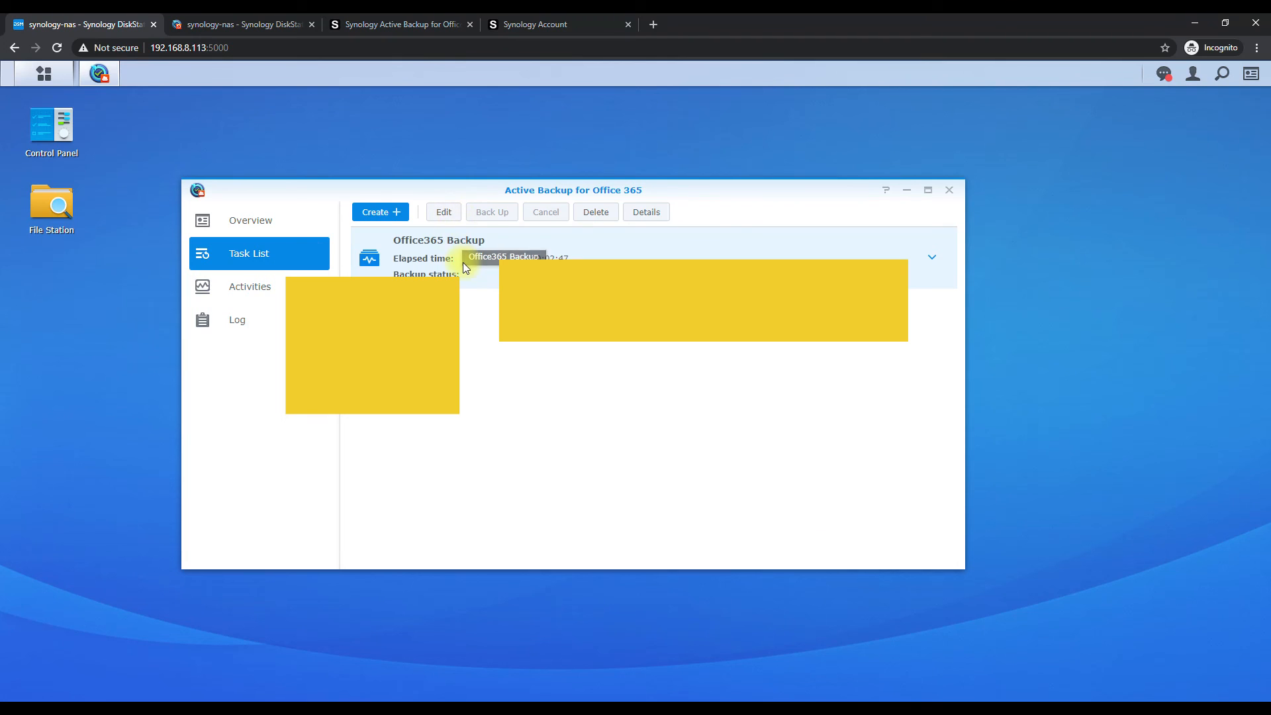
- Review the user, site and version settings of the Office365 Backup task, and leave its editor without saving
left_click(441, 213)
left_click(358, 223)
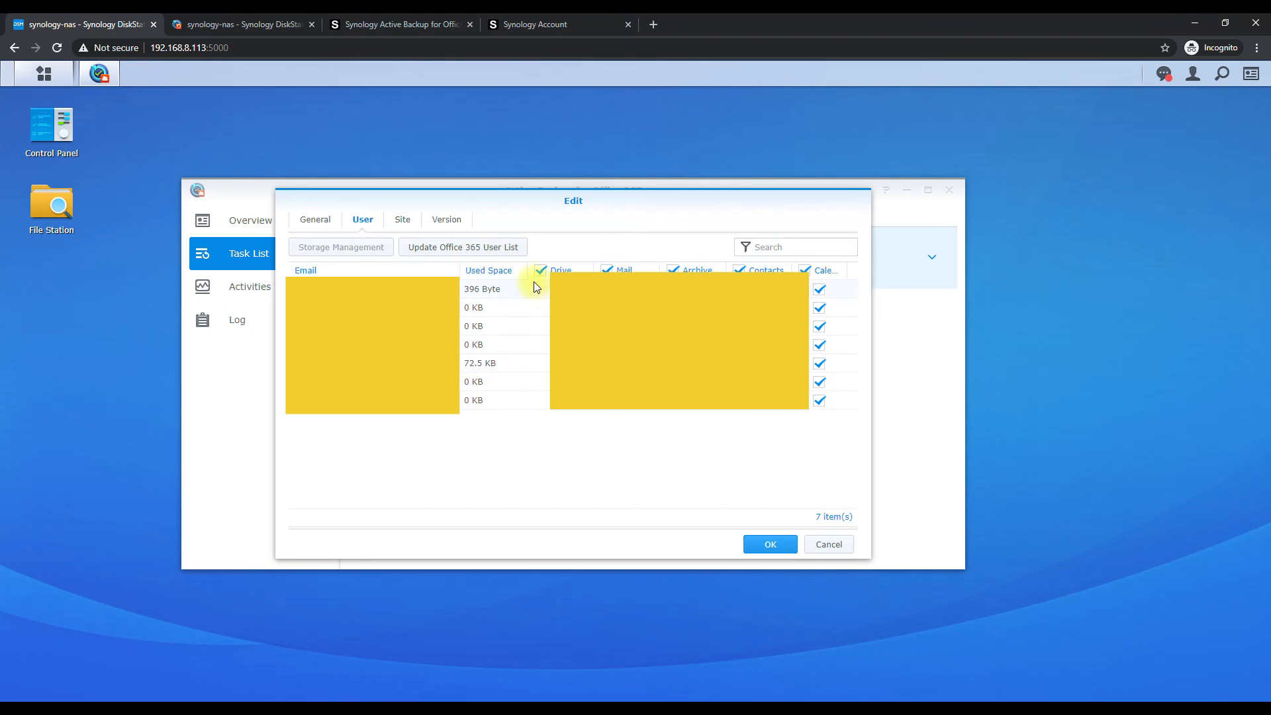
left_click(402, 220)
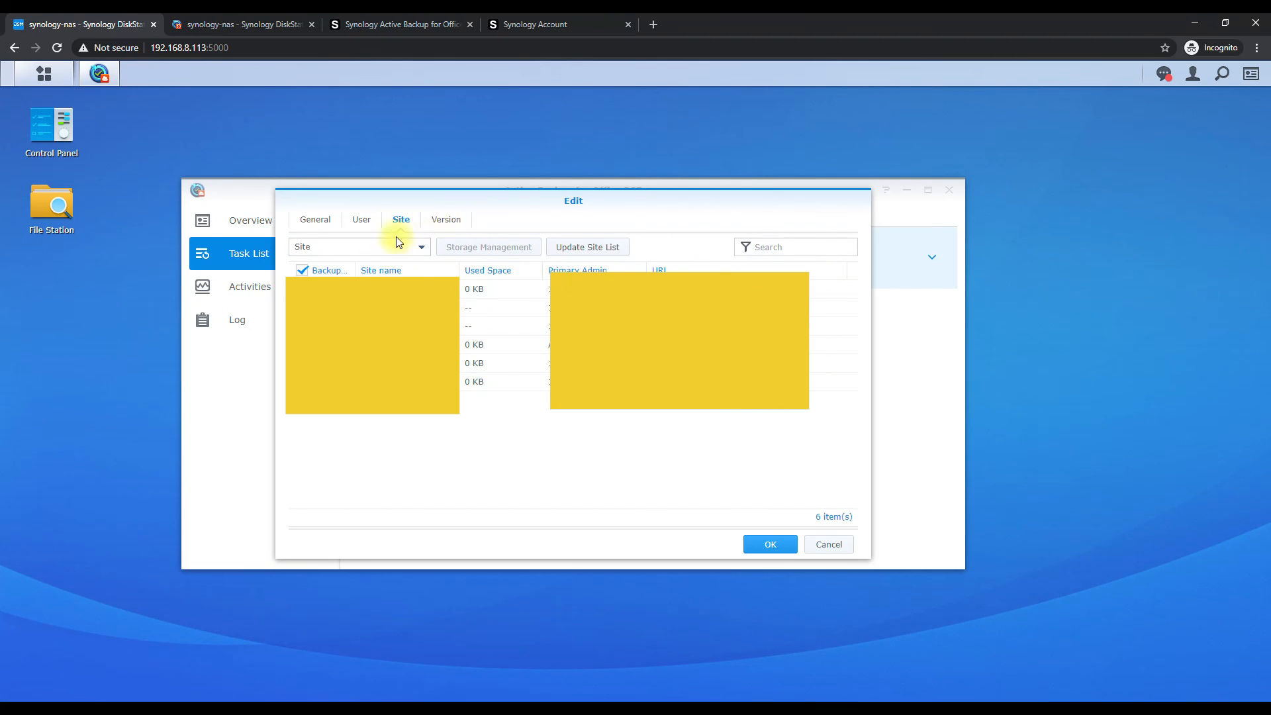
left_click(446, 219)
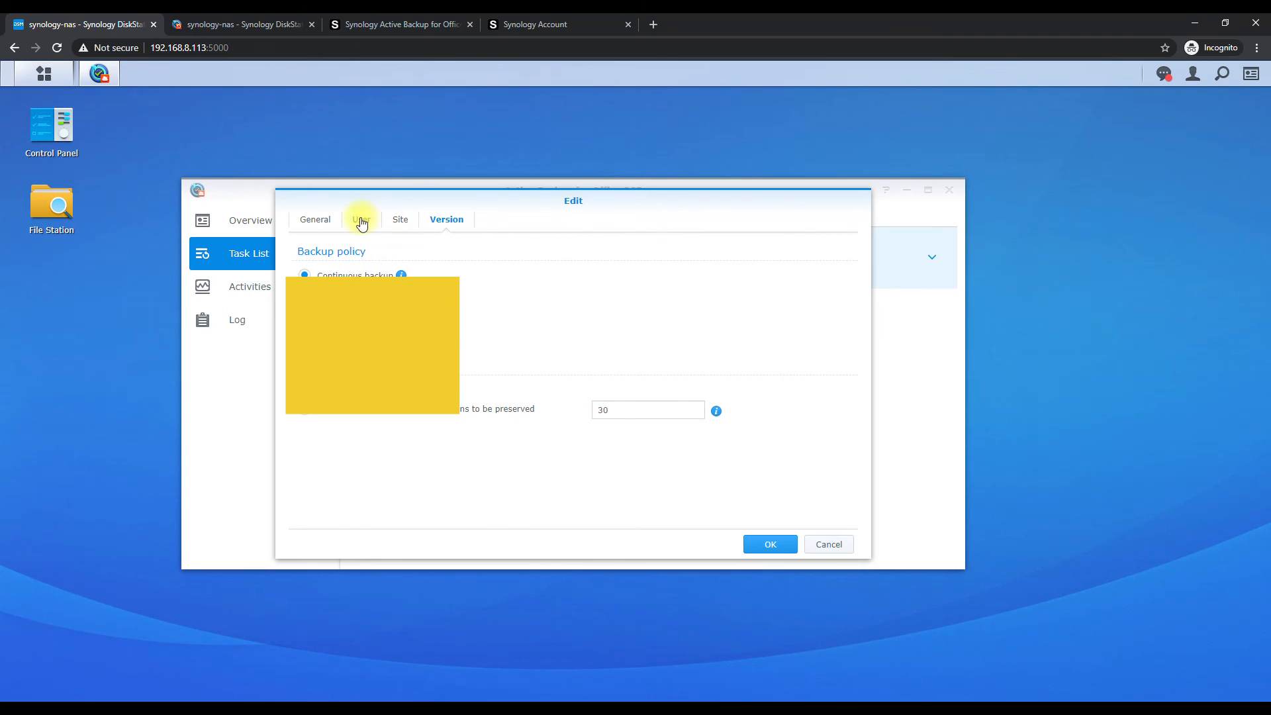
left_click(361, 220)
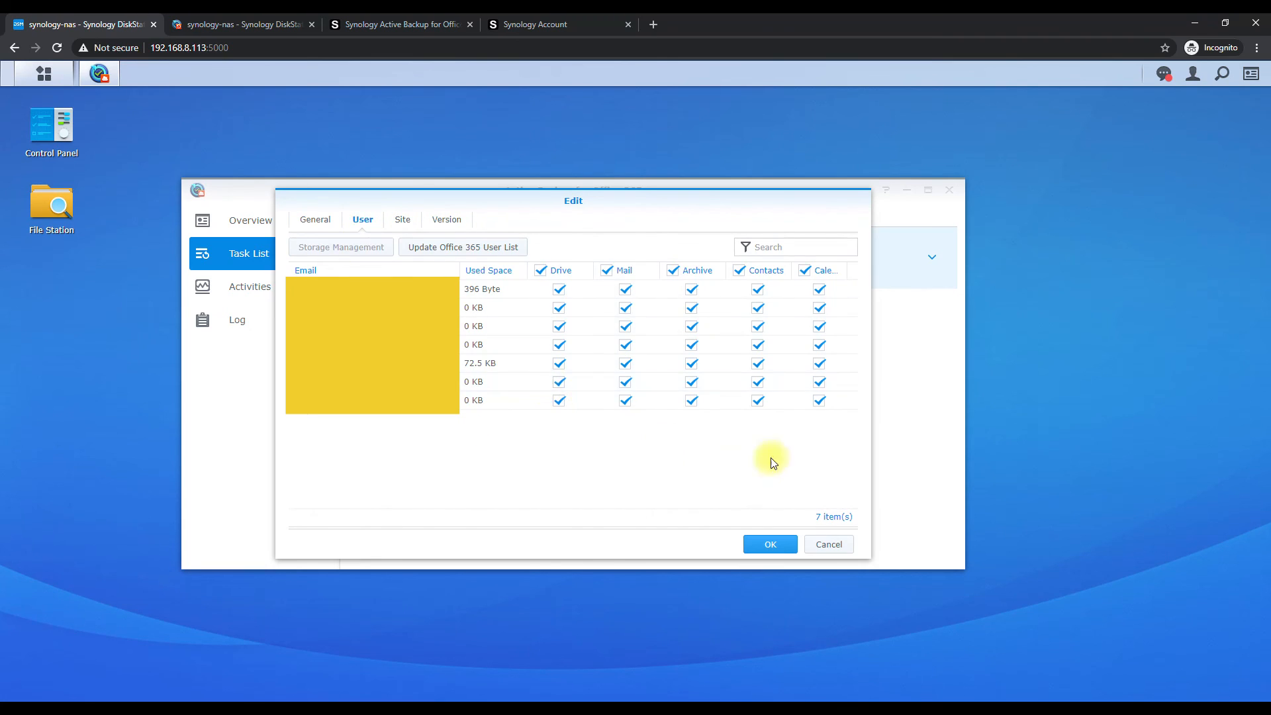
left_click(828, 546)
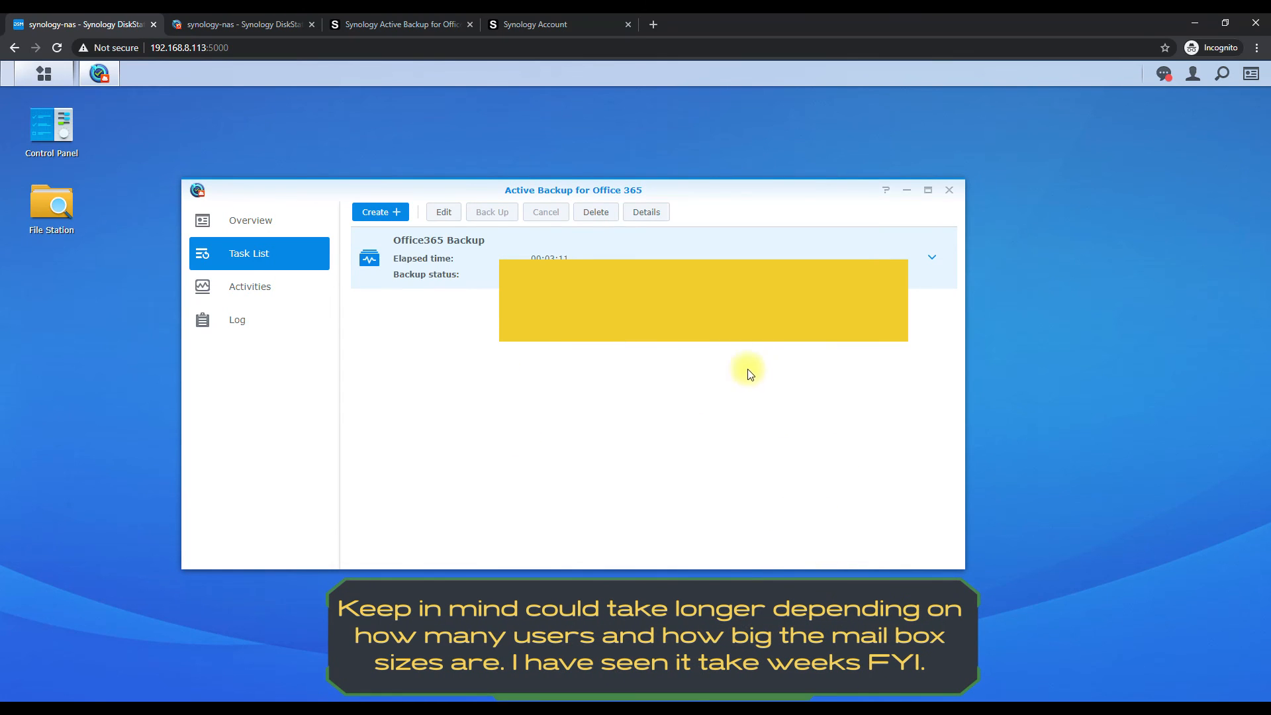
- Close Active Backup for Office 365 and check the NAS's system notifications
left_click(948, 196)
left_click(1164, 74)
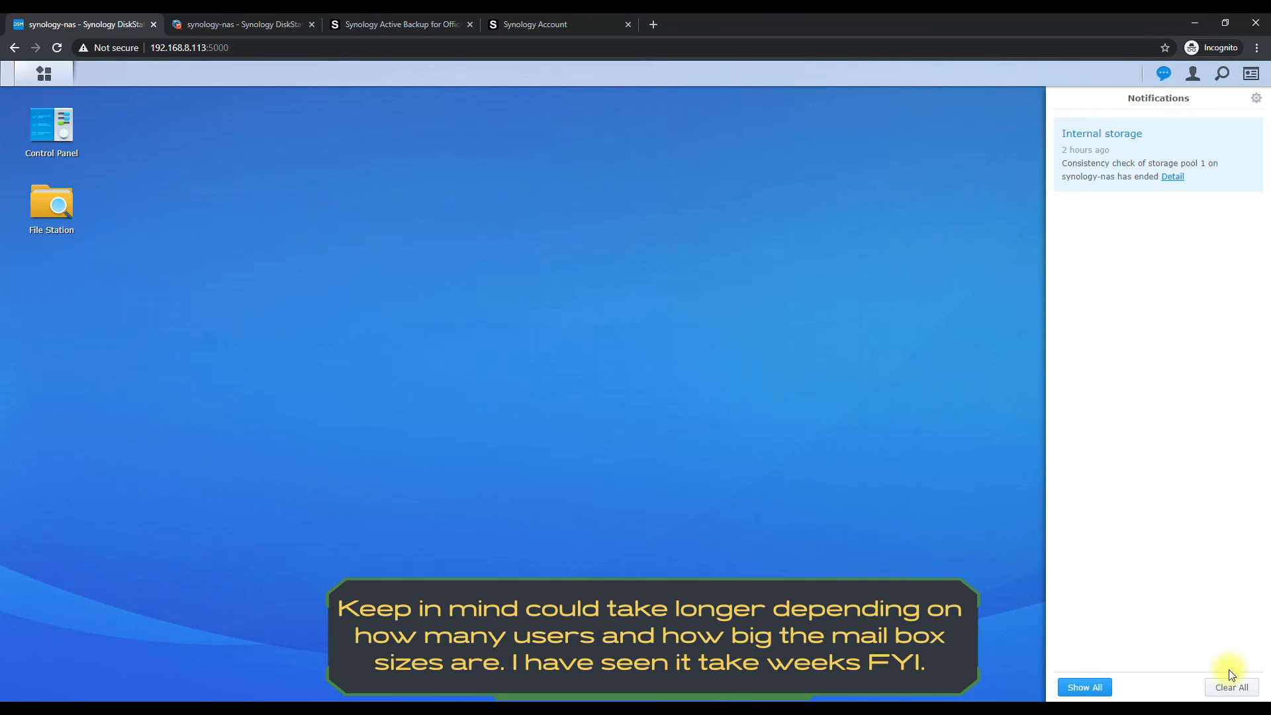
left_click(371, 413)
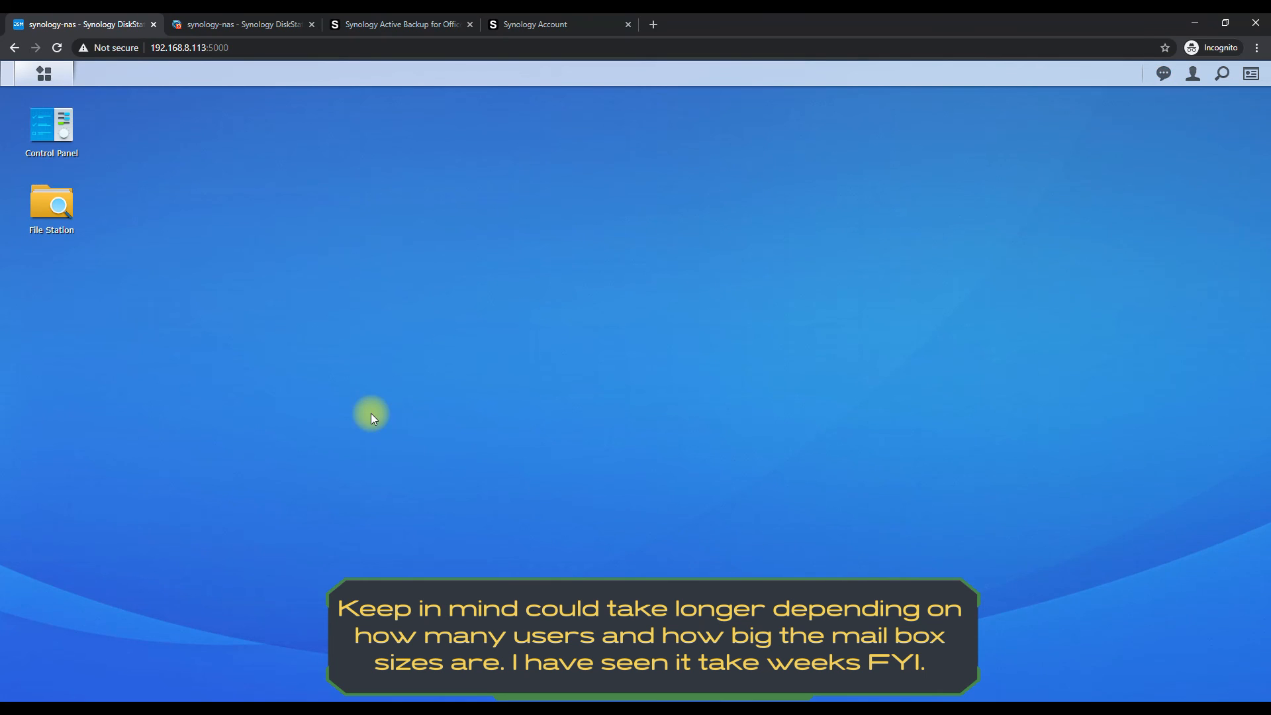